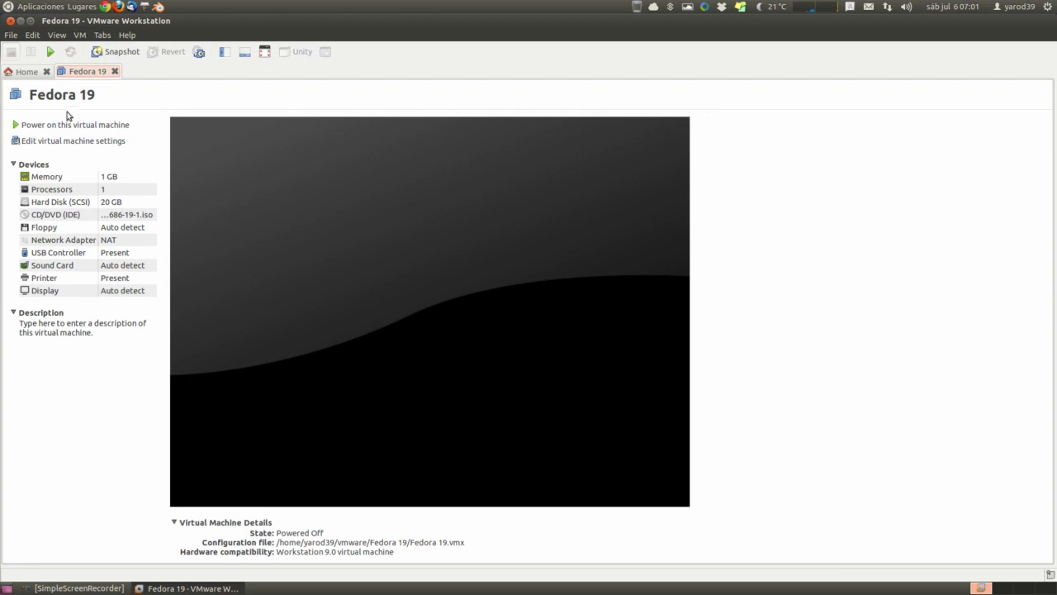
Step: Power on the Fedora 19 virtual machine, with its window maximized and the guest shown in full screen
click(68, 125)
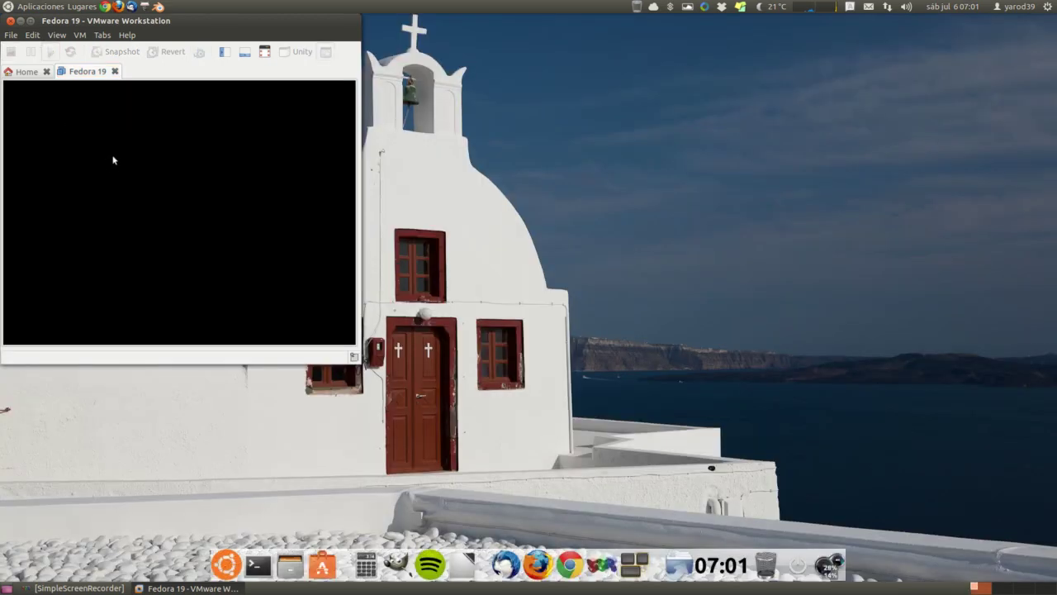
click(30, 20)
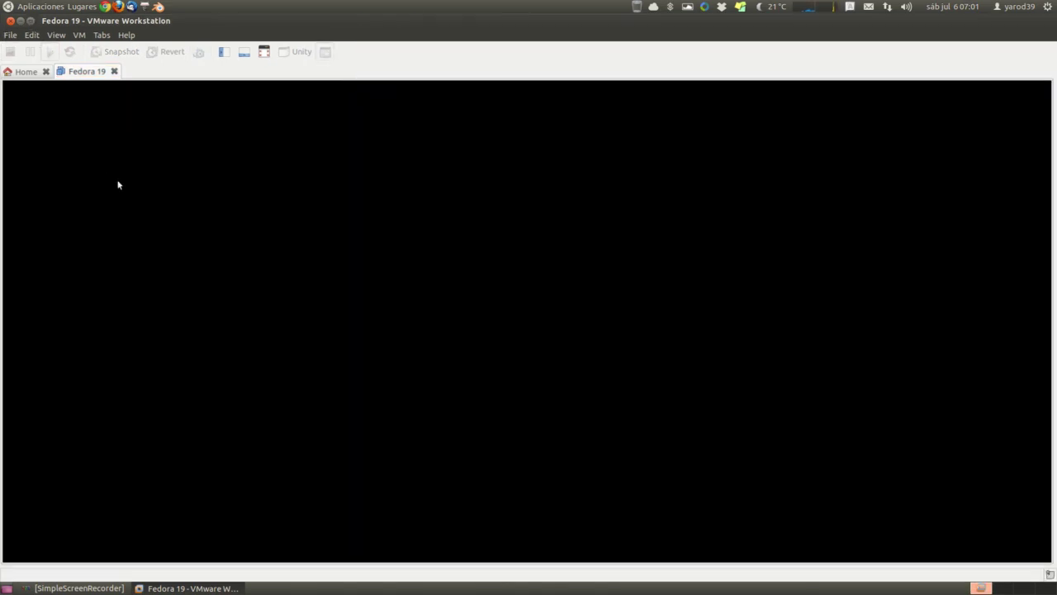
click(264, 52)
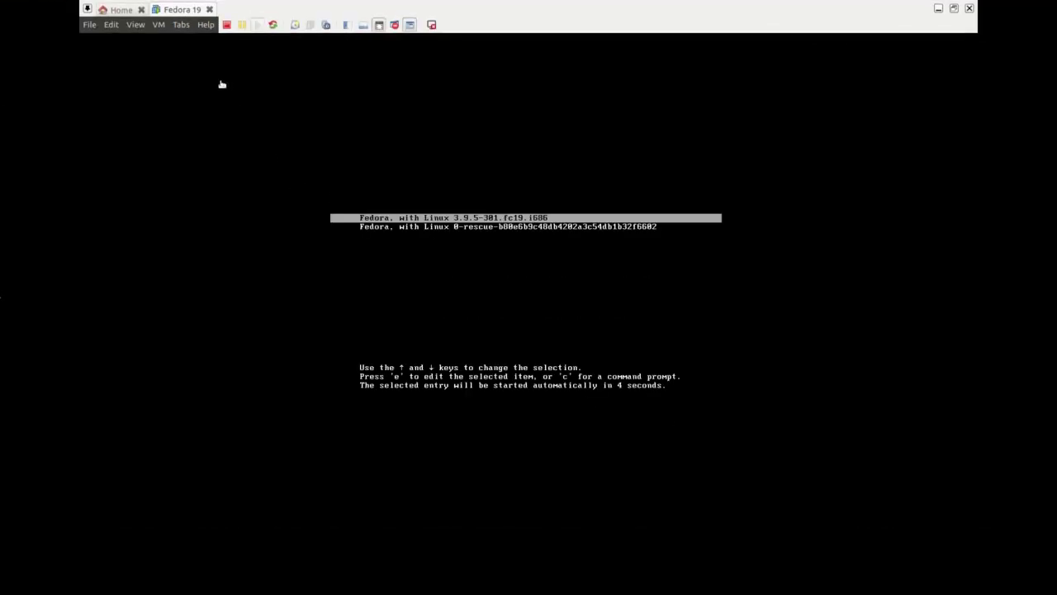
click(380, 26)
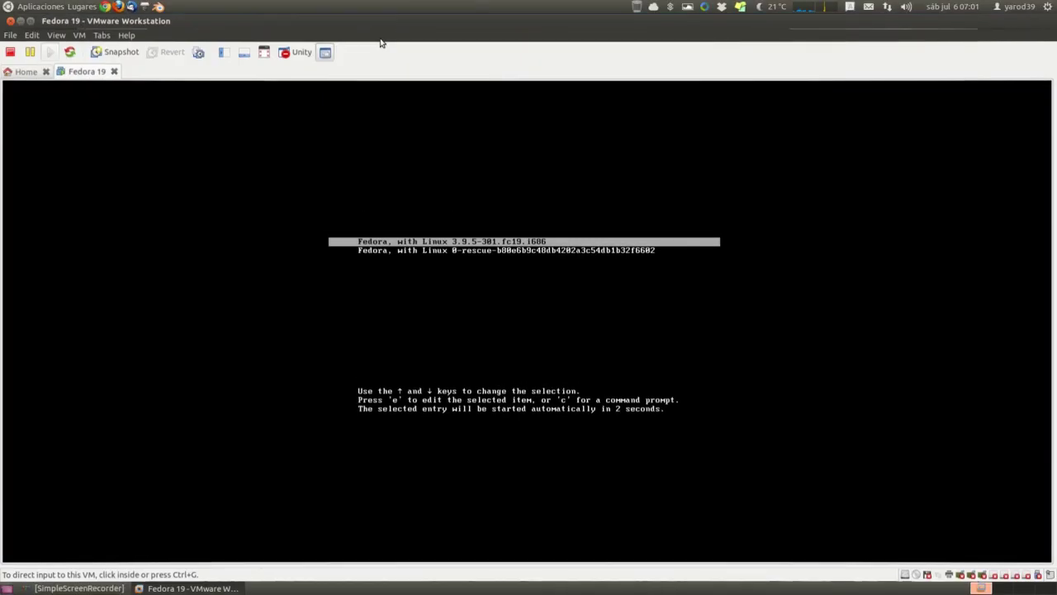
click(265, 52)
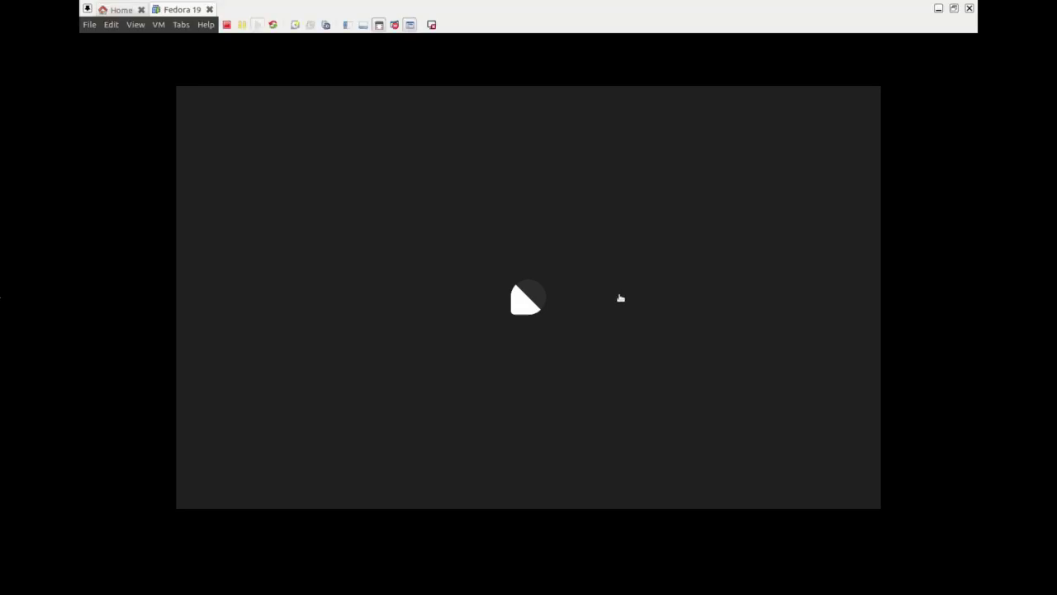
click(136, 25)
click(139, 41)
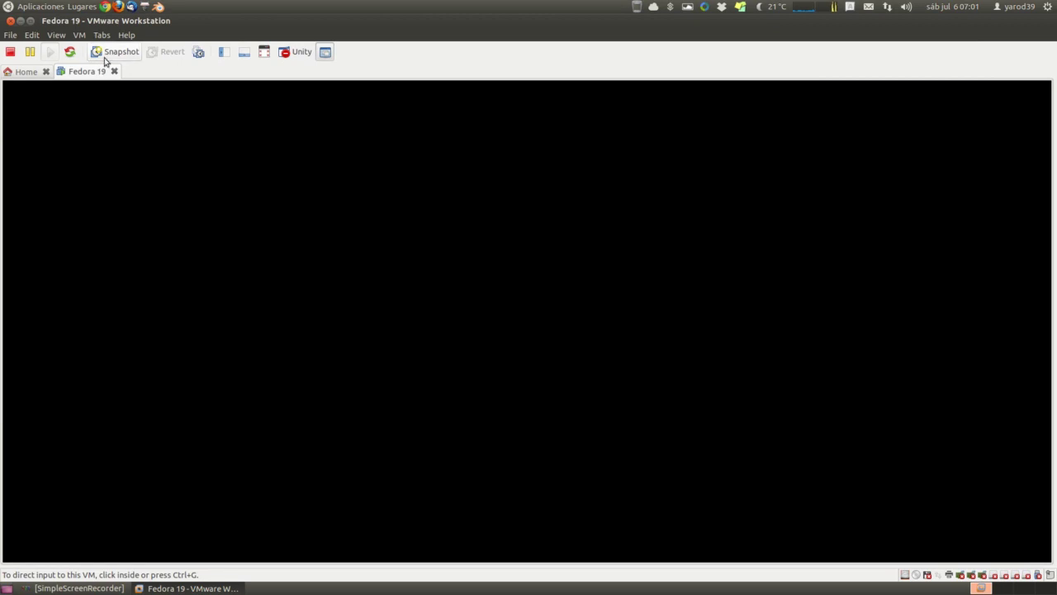
click(56, 35)
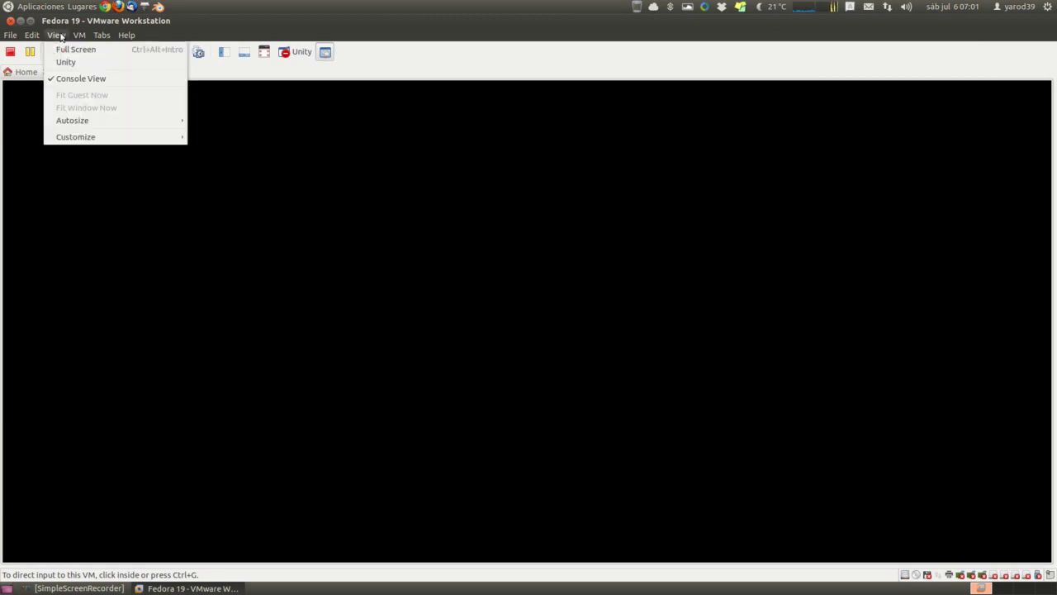
click(66, 47)
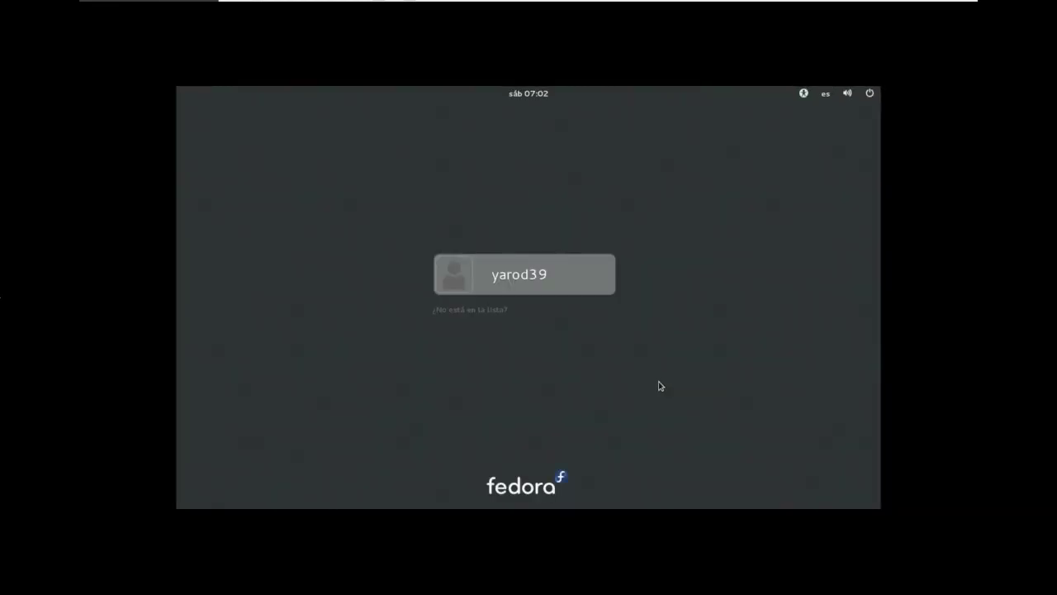
Step: Log in to the listed user account with the GNOME clásico session by entering the account password
click(517, 277)
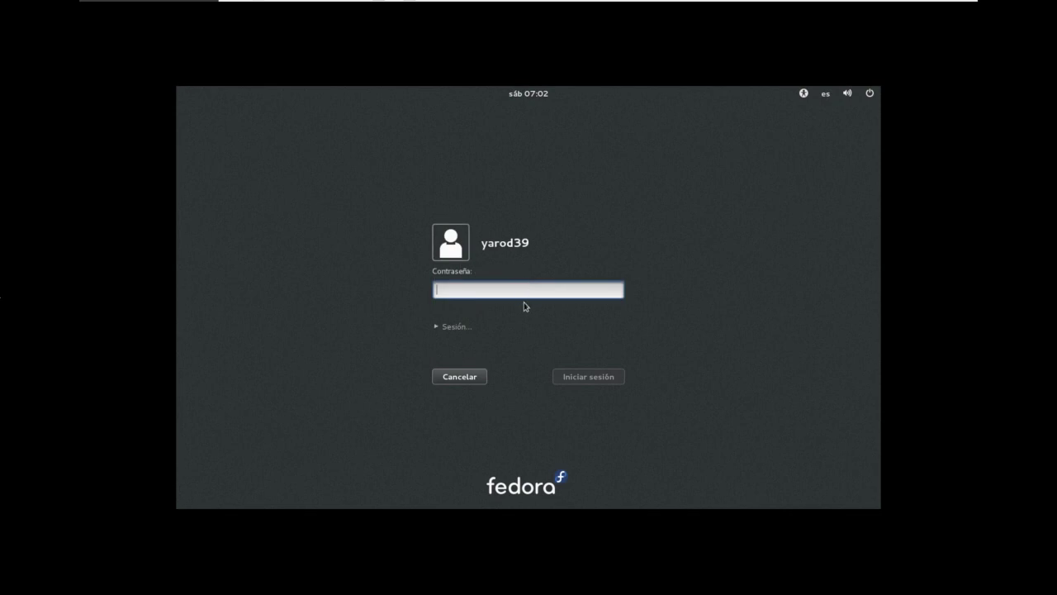
click(460, 329)
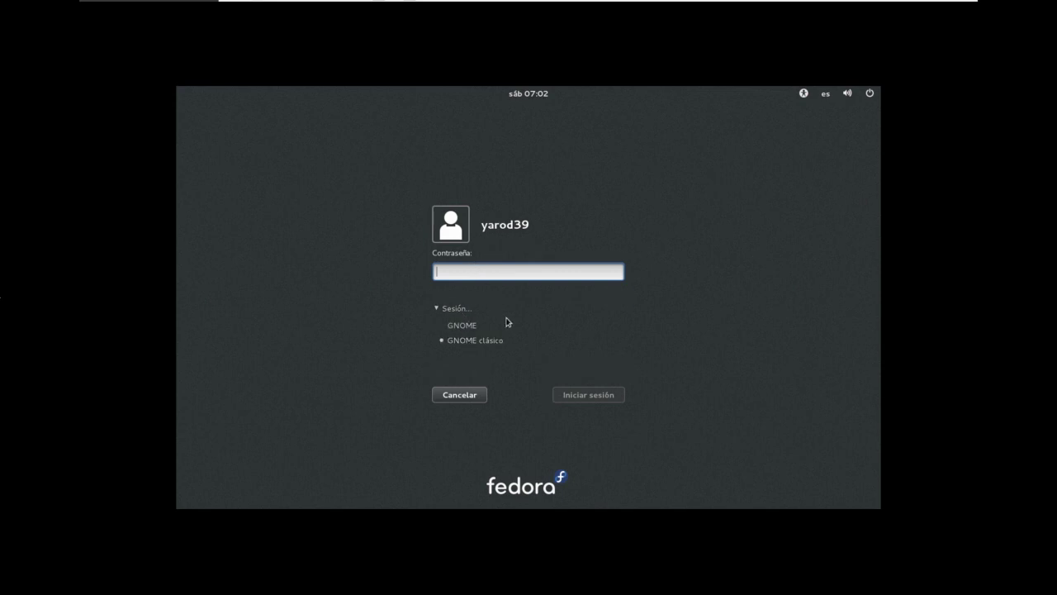
text(********)
key(Return)
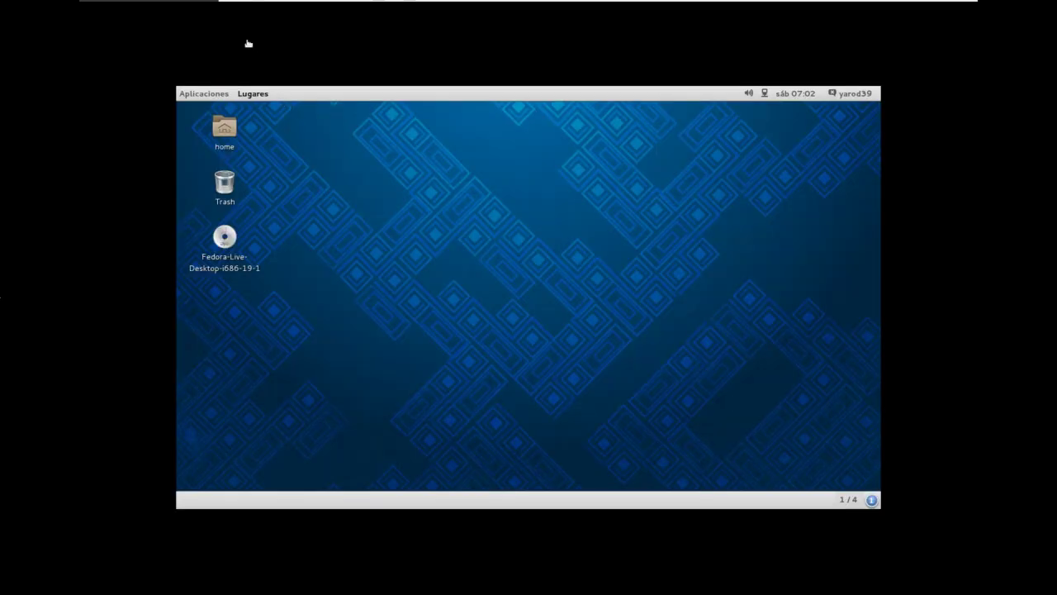
Step: Leave full-screen mode and re-enter it so the guest desktop adapts to the whole screen
mouse_move(227, 2)
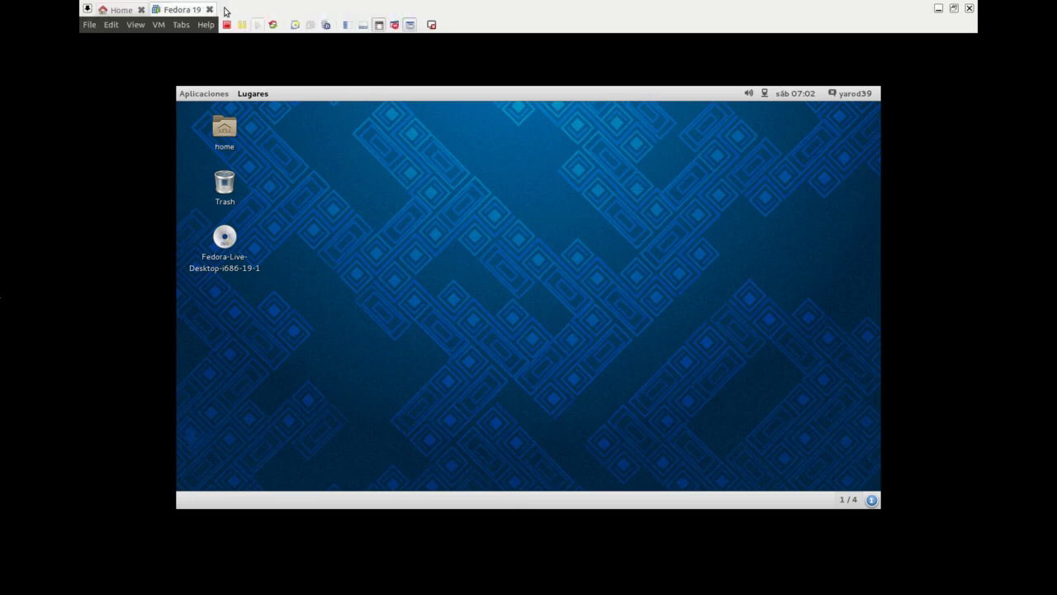
click(139, 25)
click(157, 40)
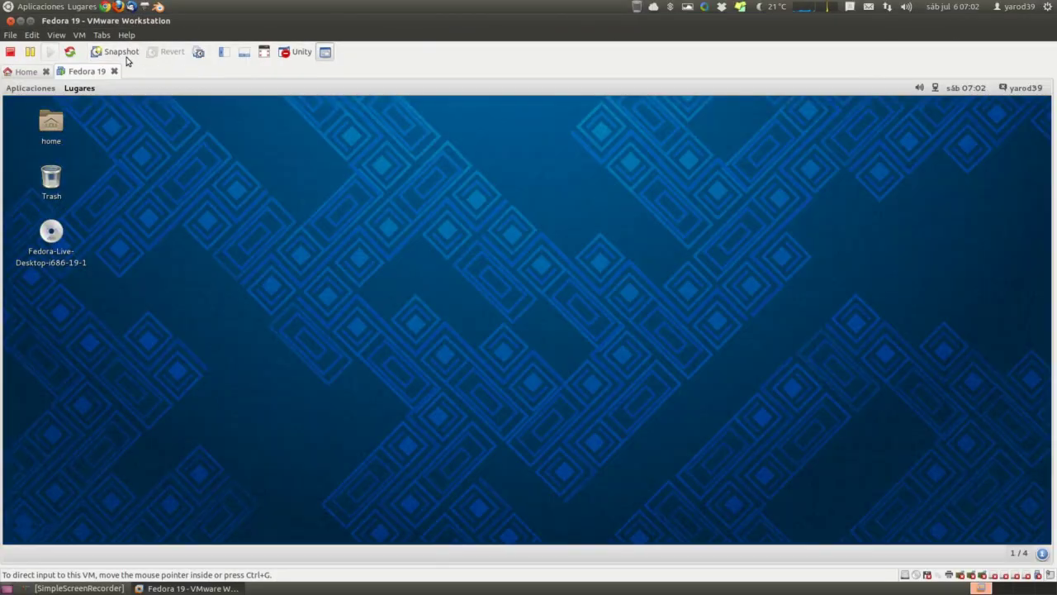
click(56, 35)
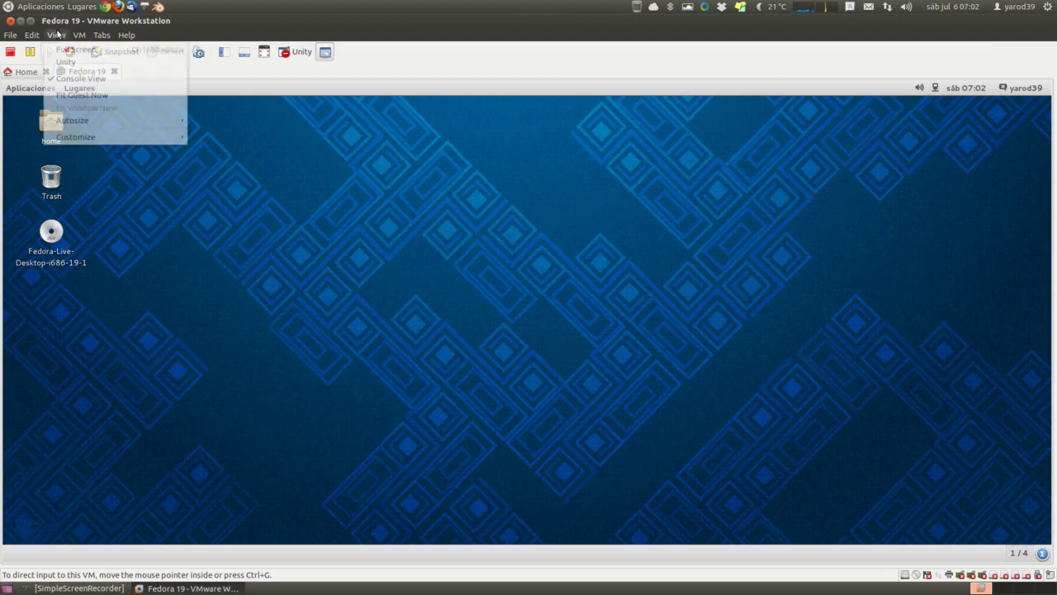
click(64, 51)
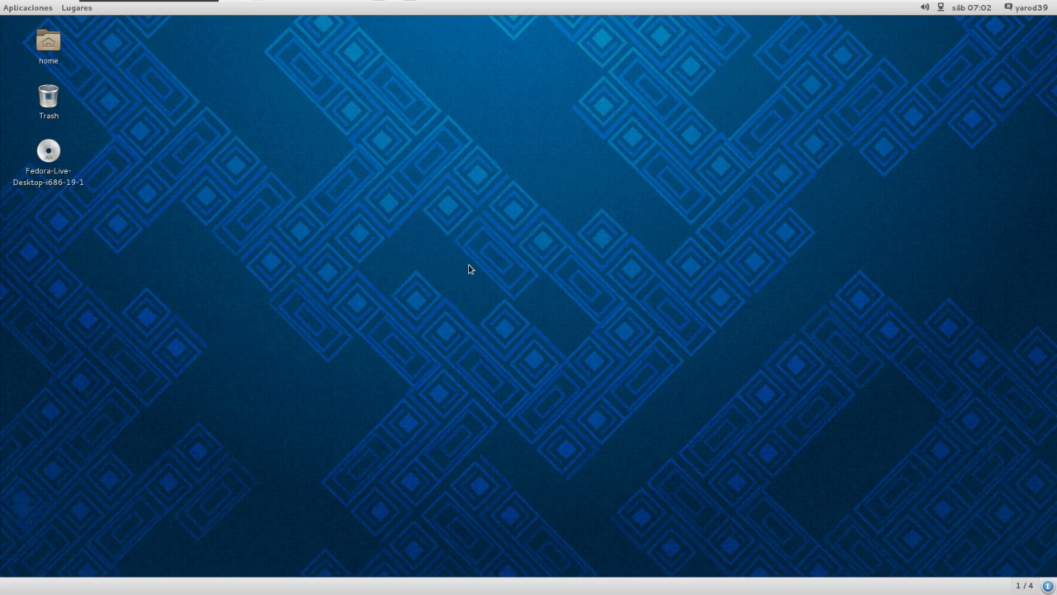
Step: Launch the Archivos file manager from the Accesorios category of the applications
click(19, 10)
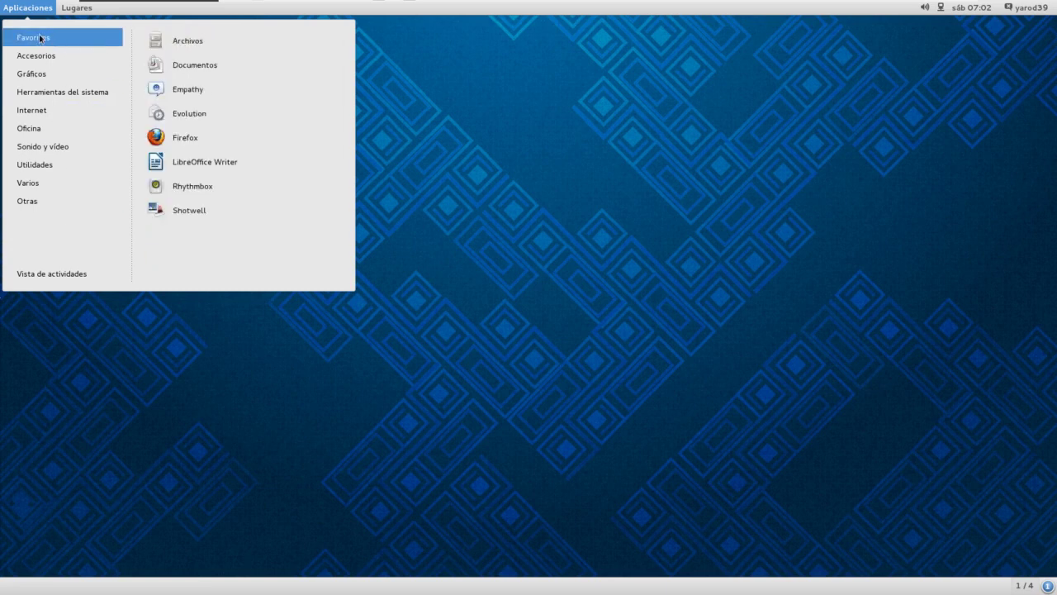
mouse_move(31, 58)
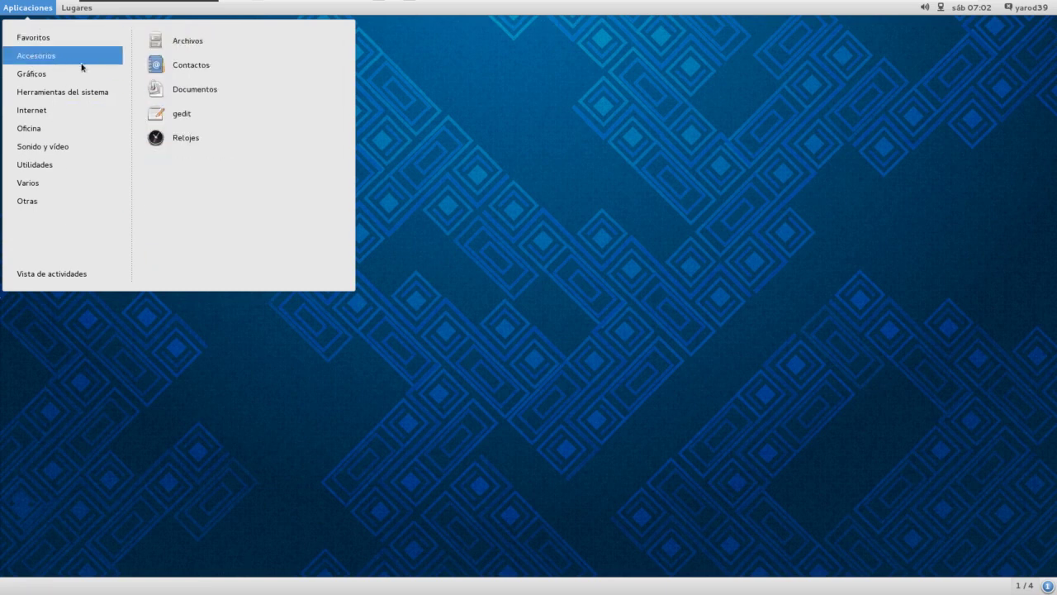
click(184, 43)
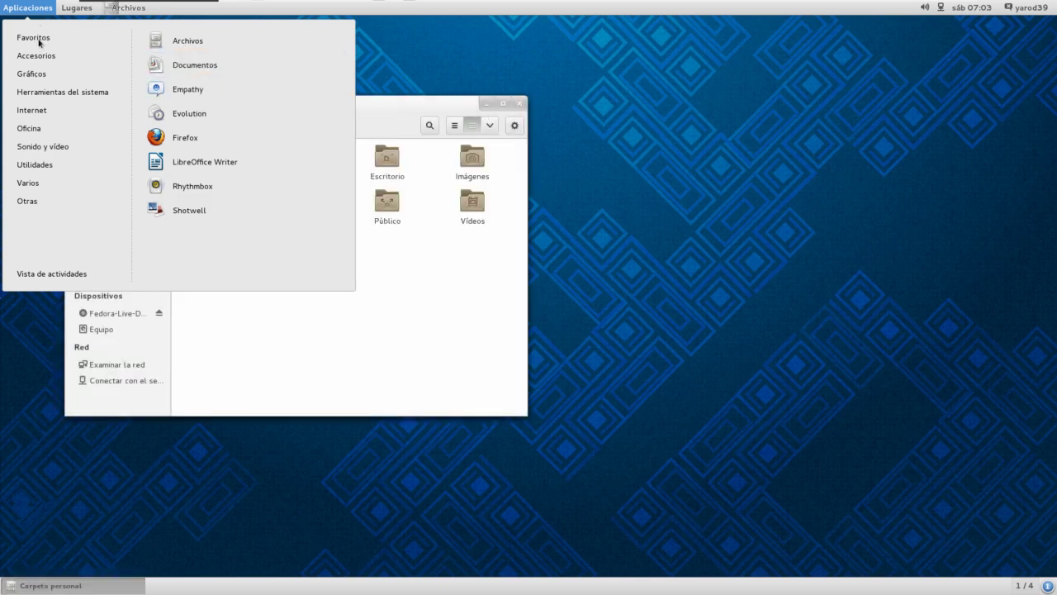
Step: Open Carpeta personal from the places list and launch Actualización de software from the Otras category
mouse_move(77, 9)
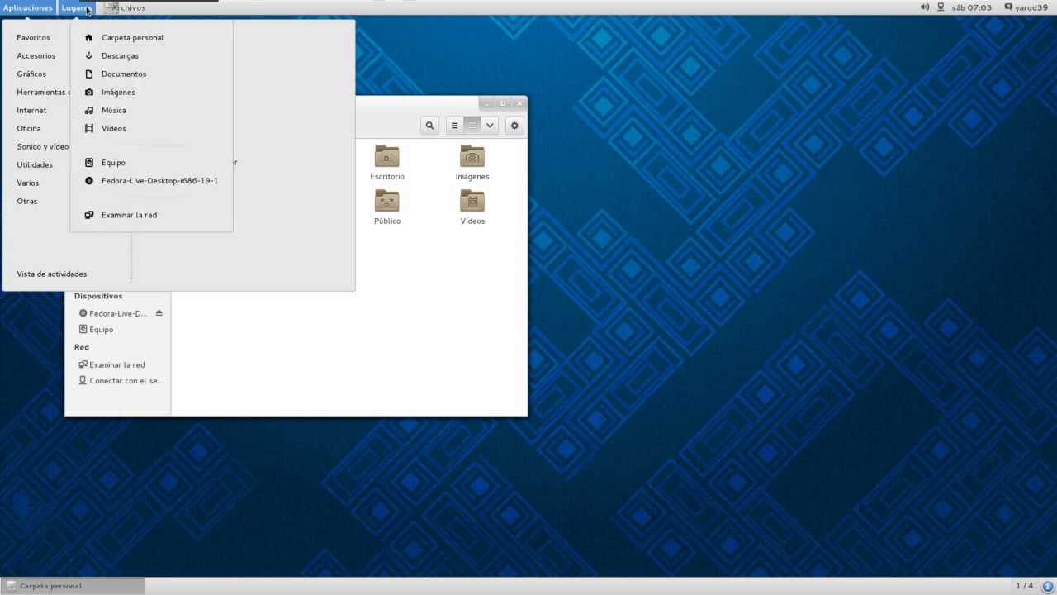
click(99, 38)
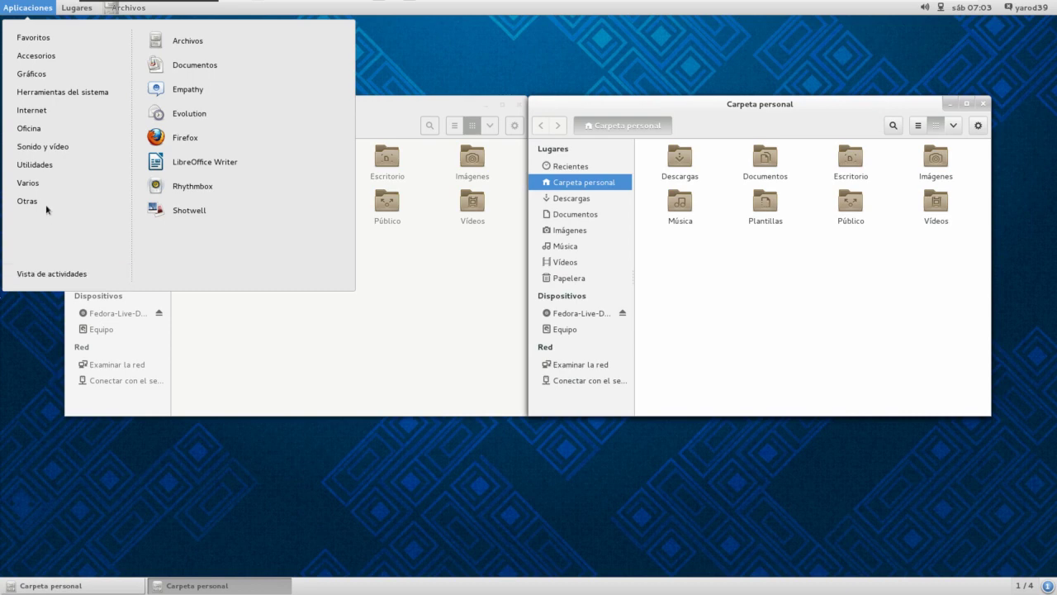
mouse_move(42, 199)
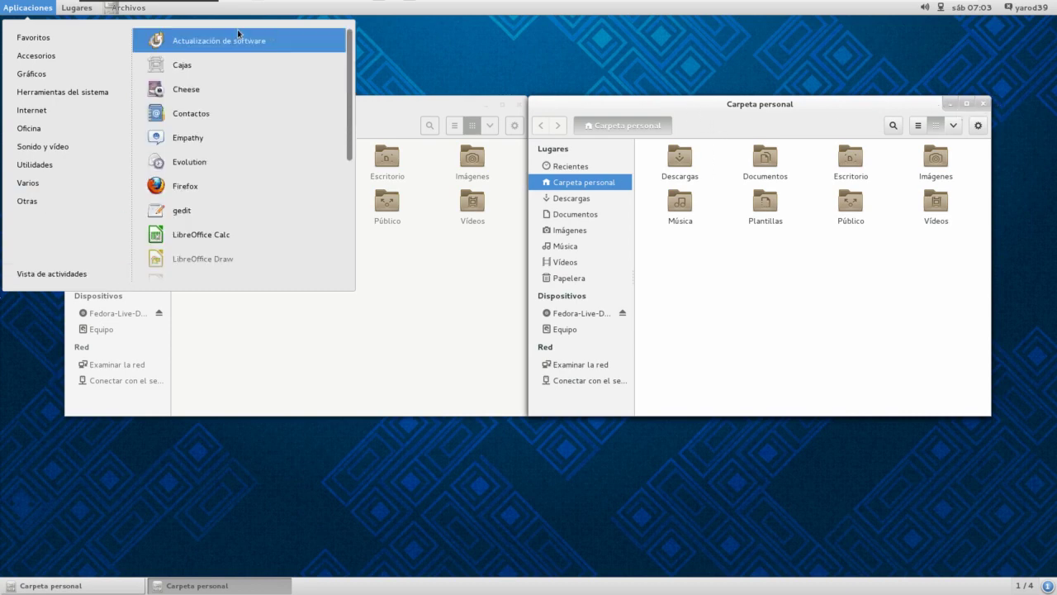
click(208, 43)
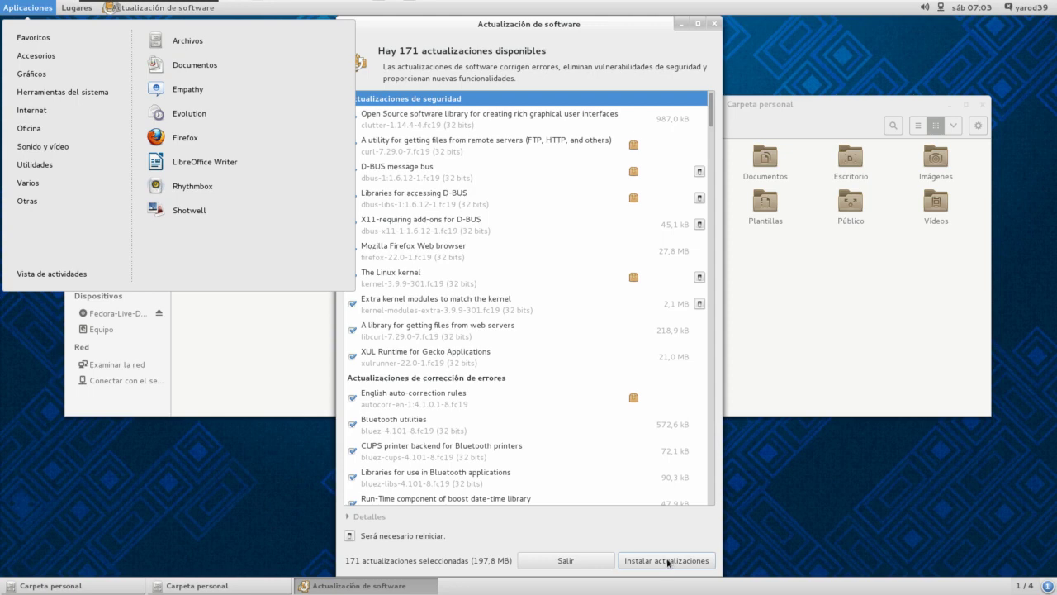
Step: Log out of the current Fedora session and confirm closing it
click(1026, 10)
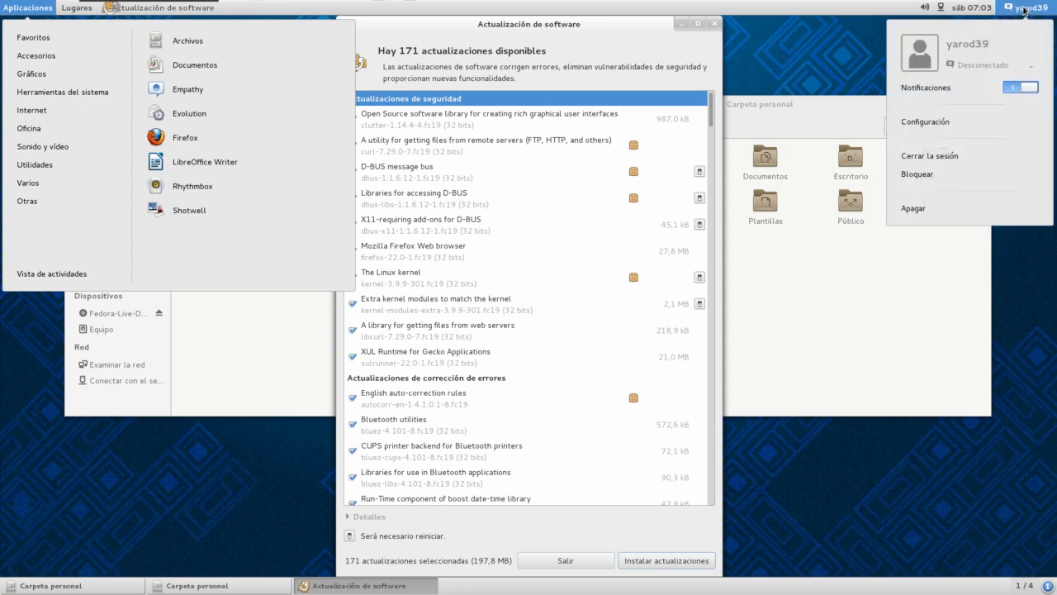
click(986, 155)
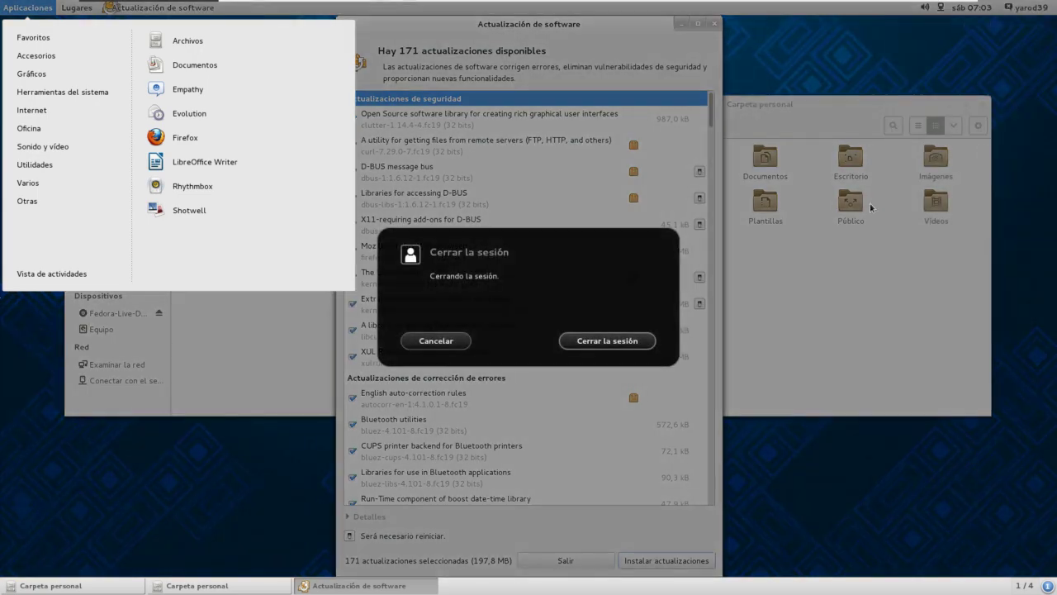
click(599, 338)
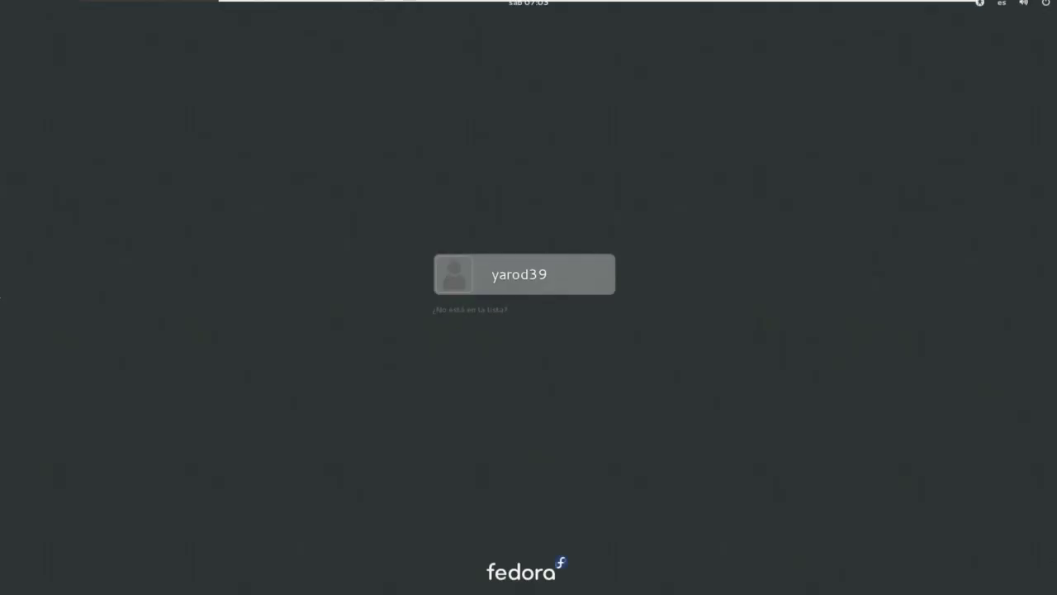
Step: Log back in to the same Fedora user account by entering the account password
click(509, 284)
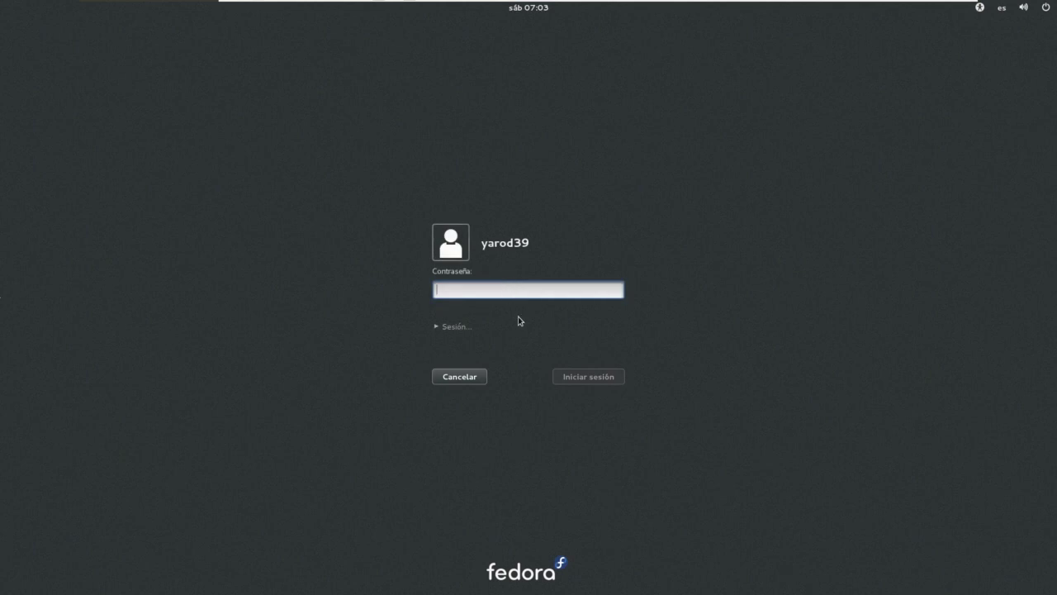
text(********)
key(Return)
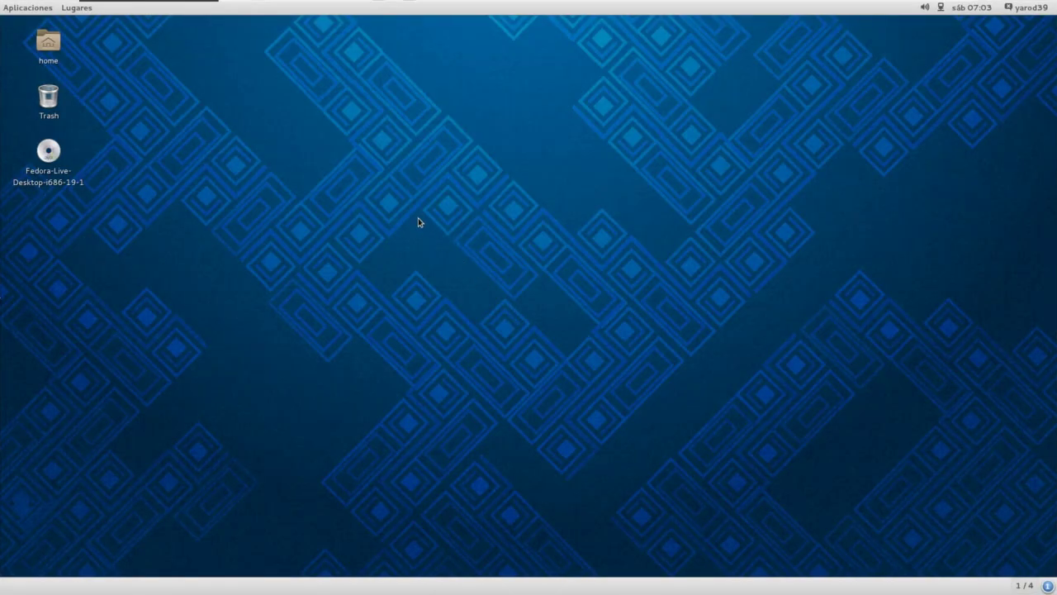
Step: Browse the application categories of the classic desktop from Favoritos to Otras, and close the list
click(6, 9)
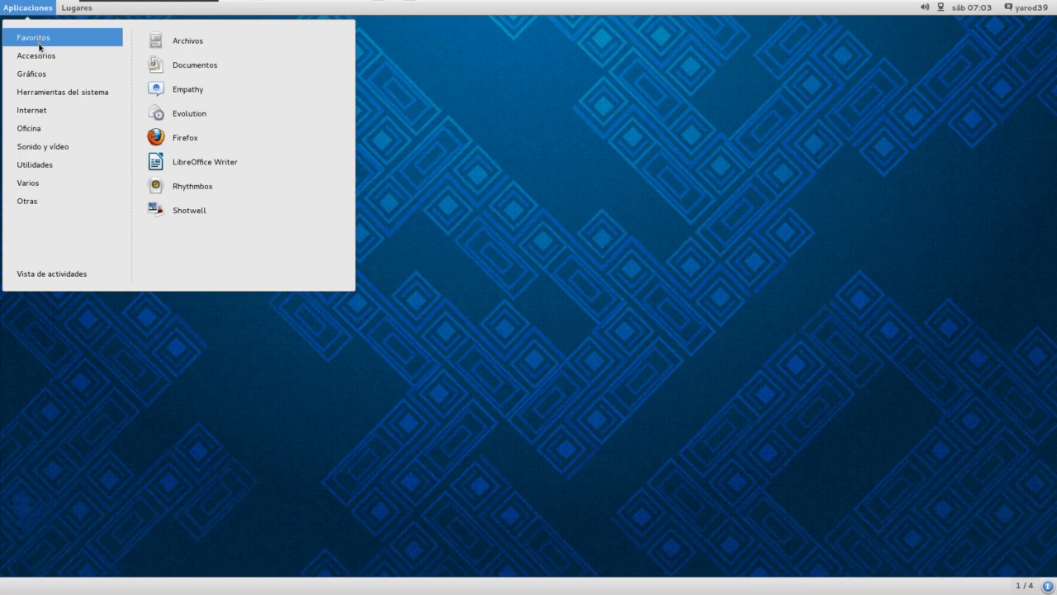
mouse_move(39, 58)
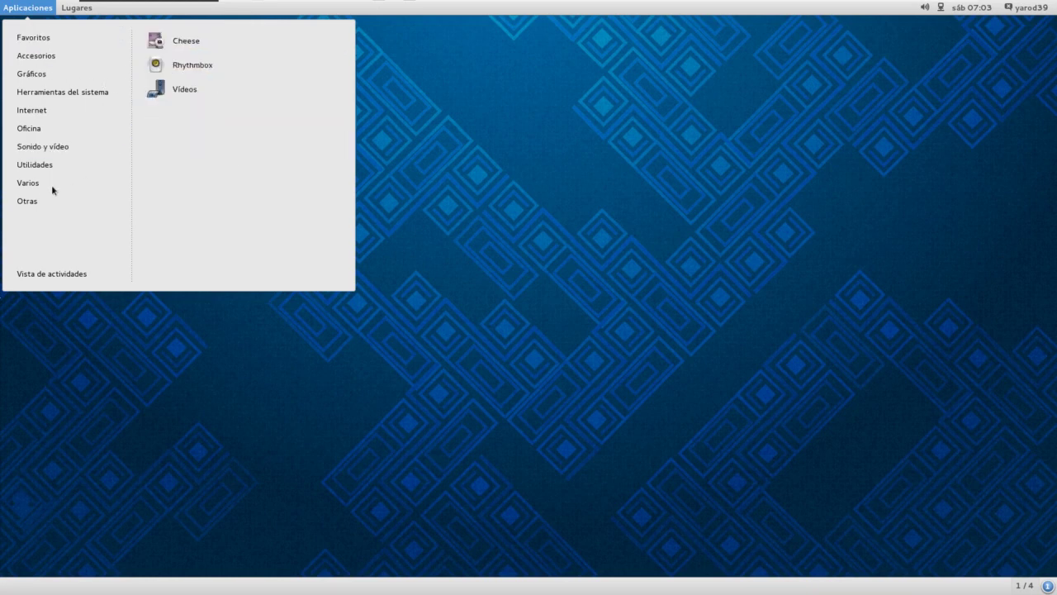
click(204, 391)
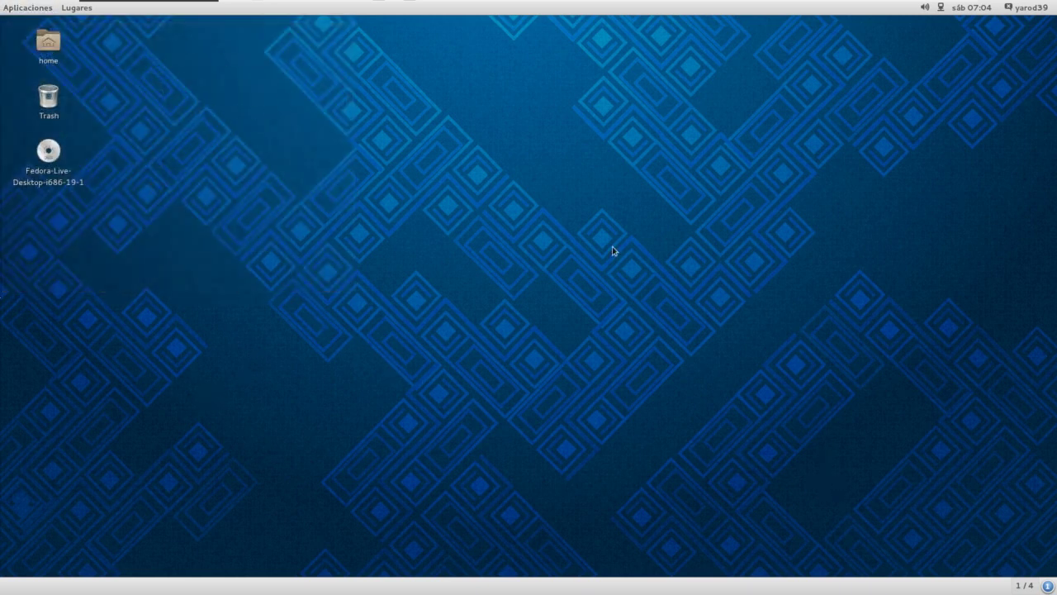
Step: View all installed applications in the activities overview and return to the empty desktop
key(super)
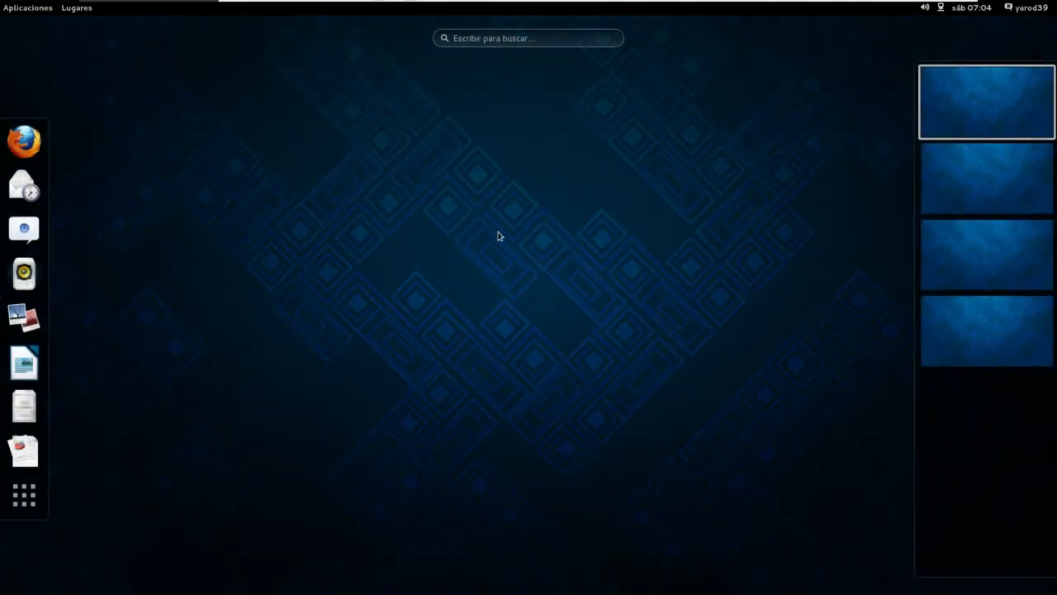
click(24, 495)
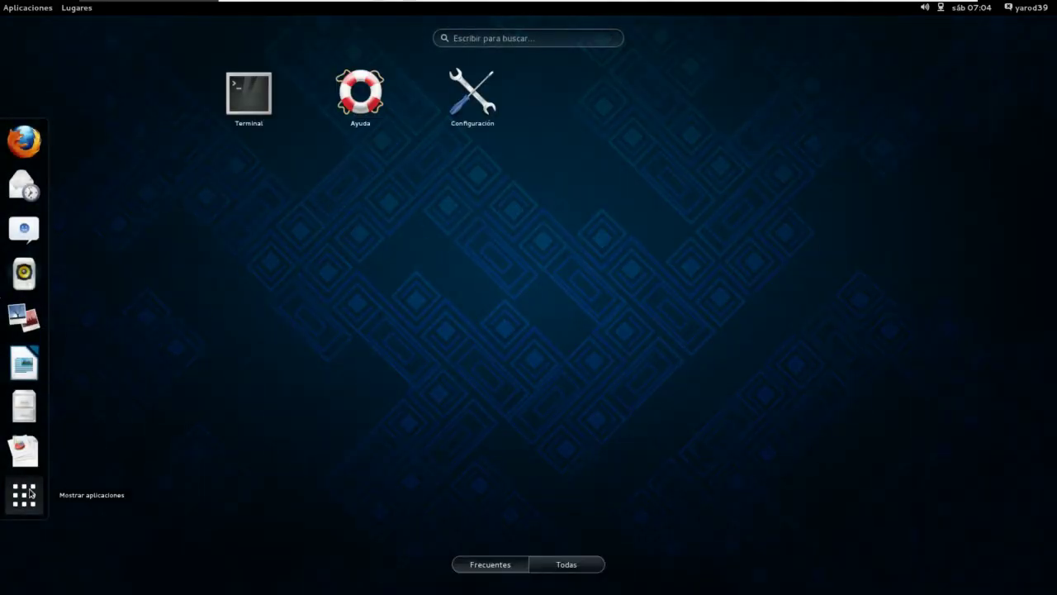
click(573, 565)
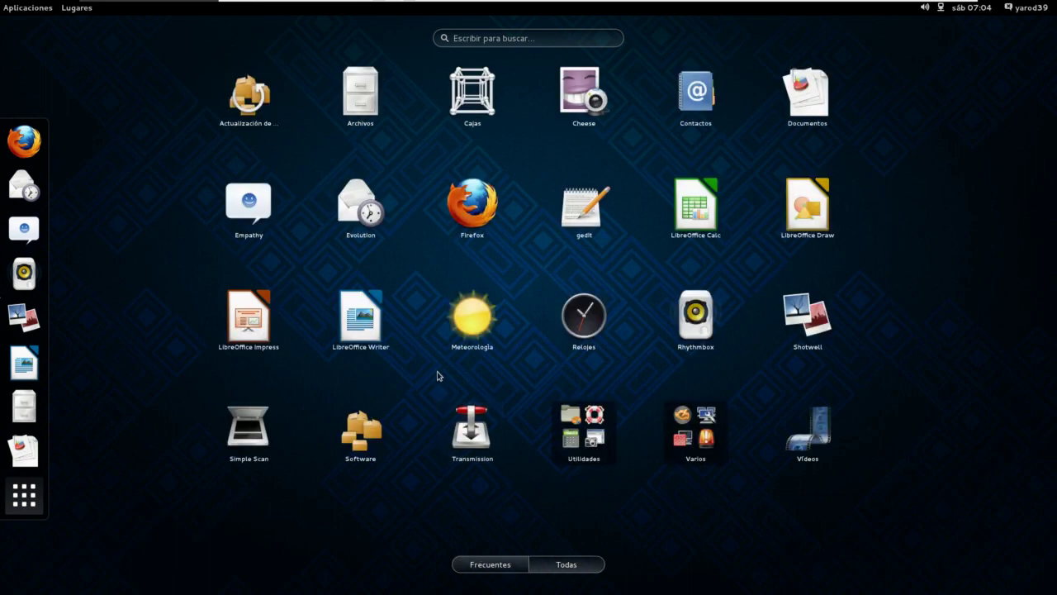
click(24, 8)
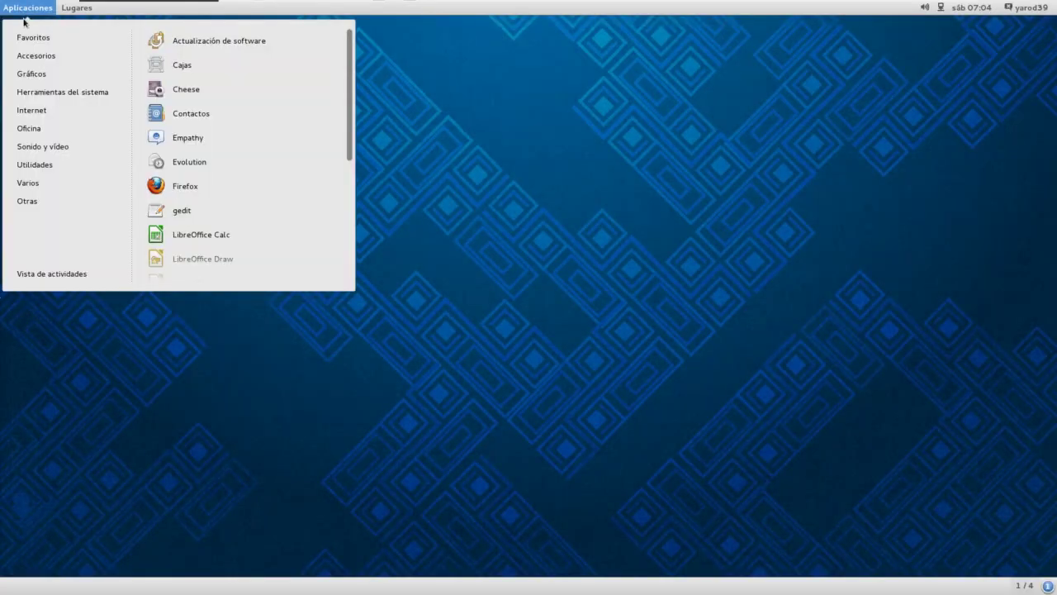
click(284, 390)
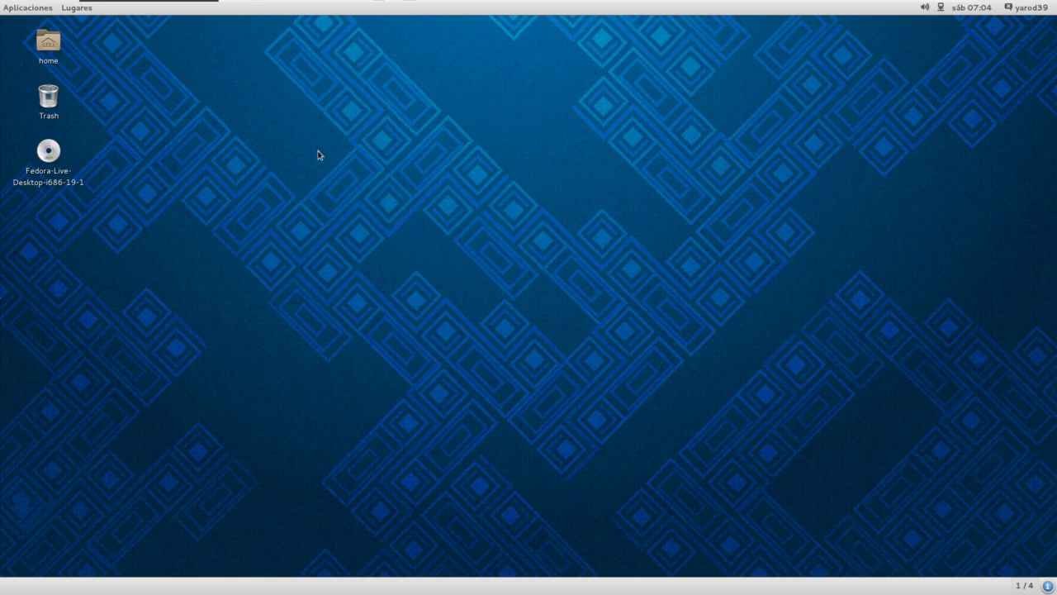
Step: Log out of the GNOME classic session and confirm closing it
click(1030, 9)
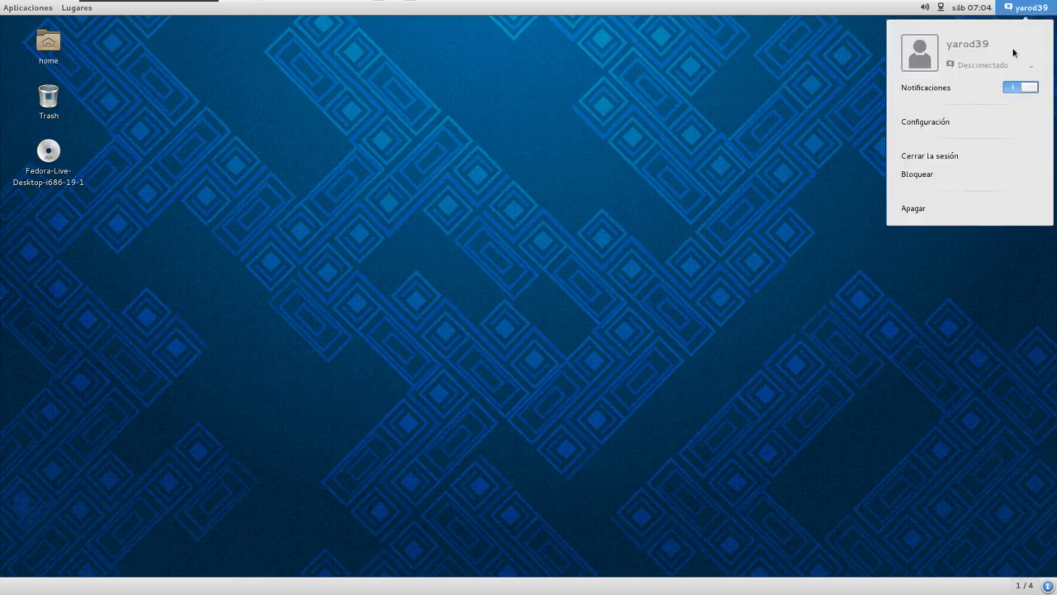
click(982, 156)
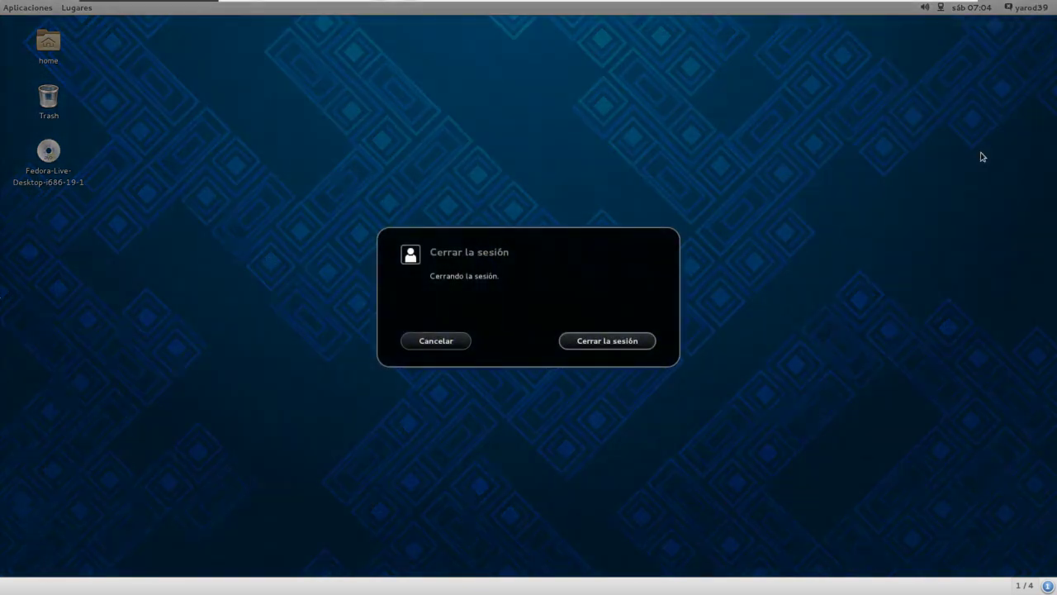
click(612, 347)
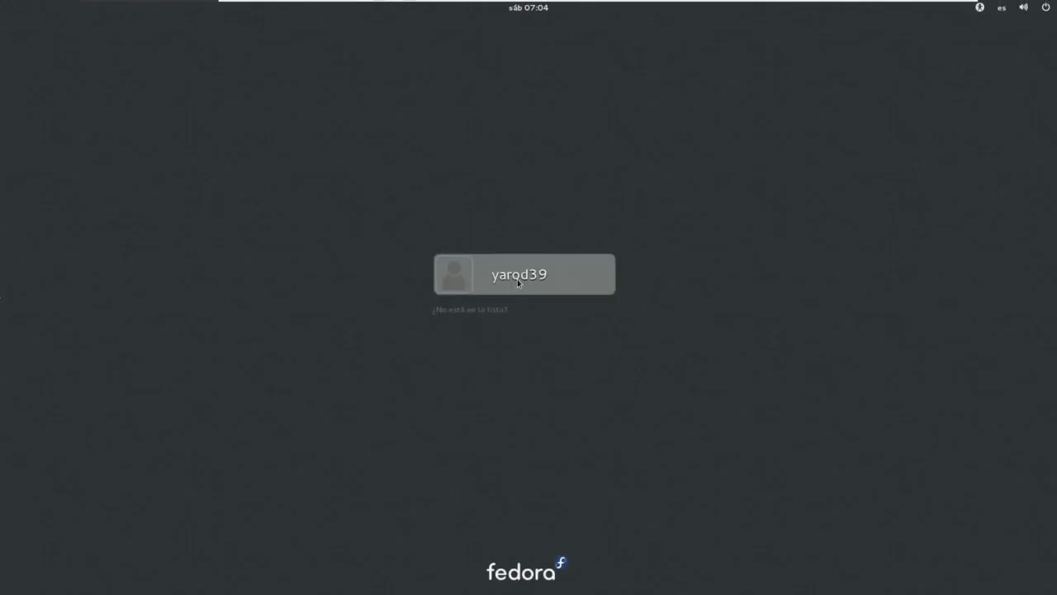
Step: Log in to the same Fedora account with the GNOME session, entering the account password
click(516, 278)
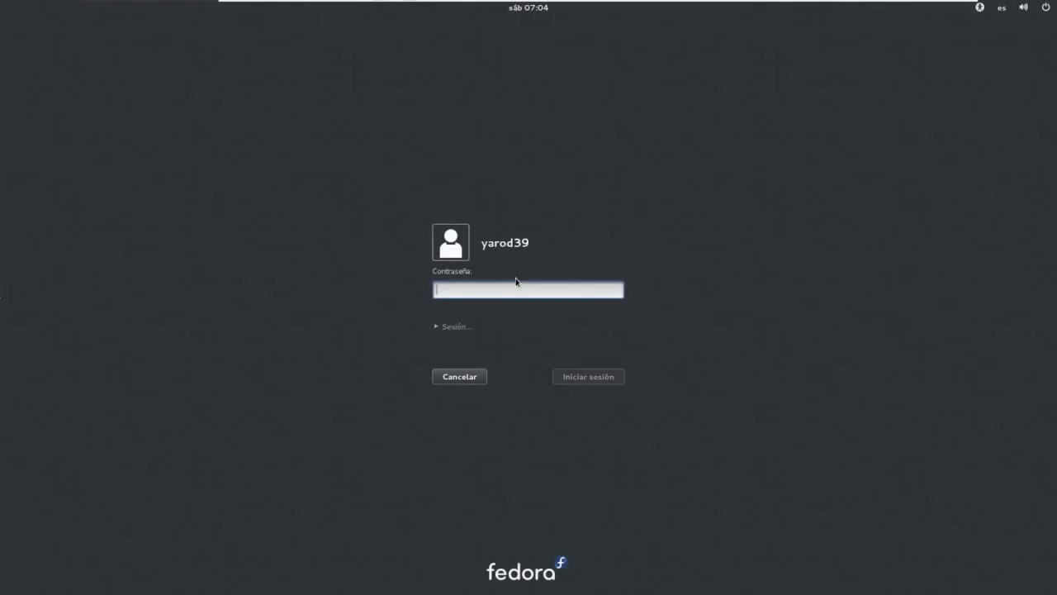
click(462, 327)
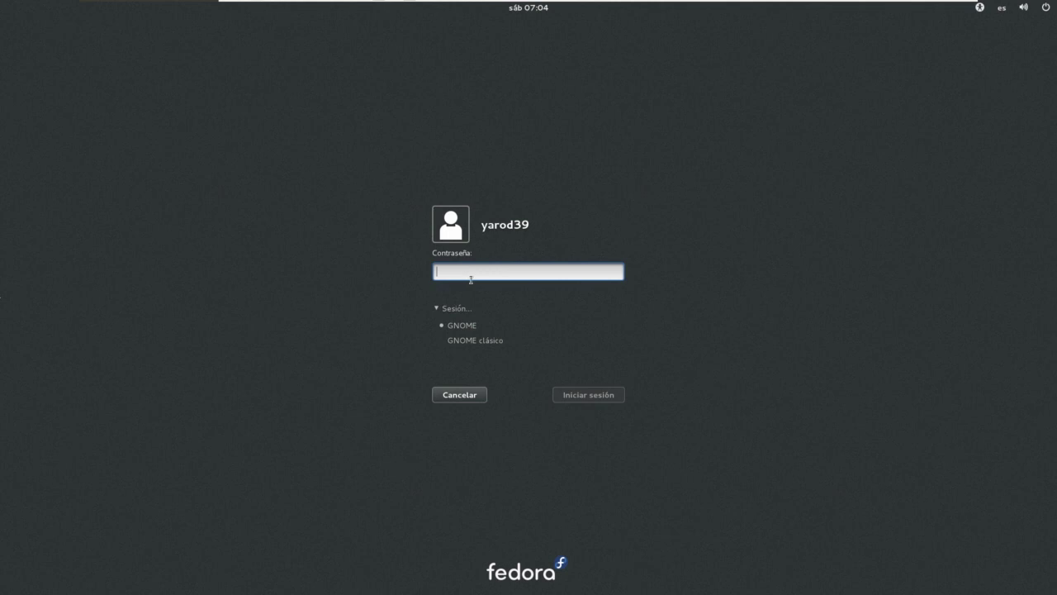
text(********)
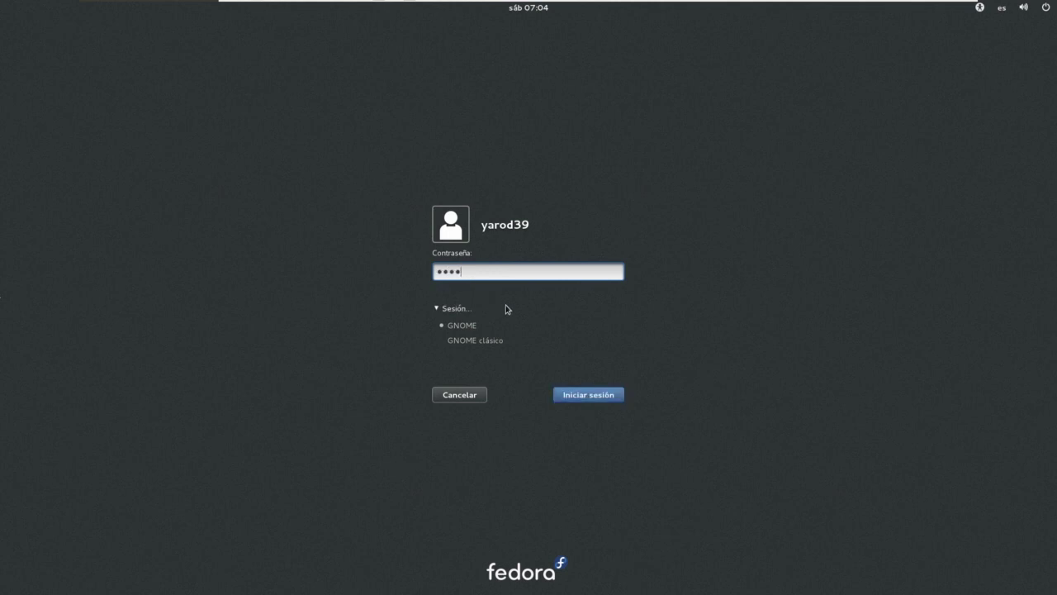
key(Return)
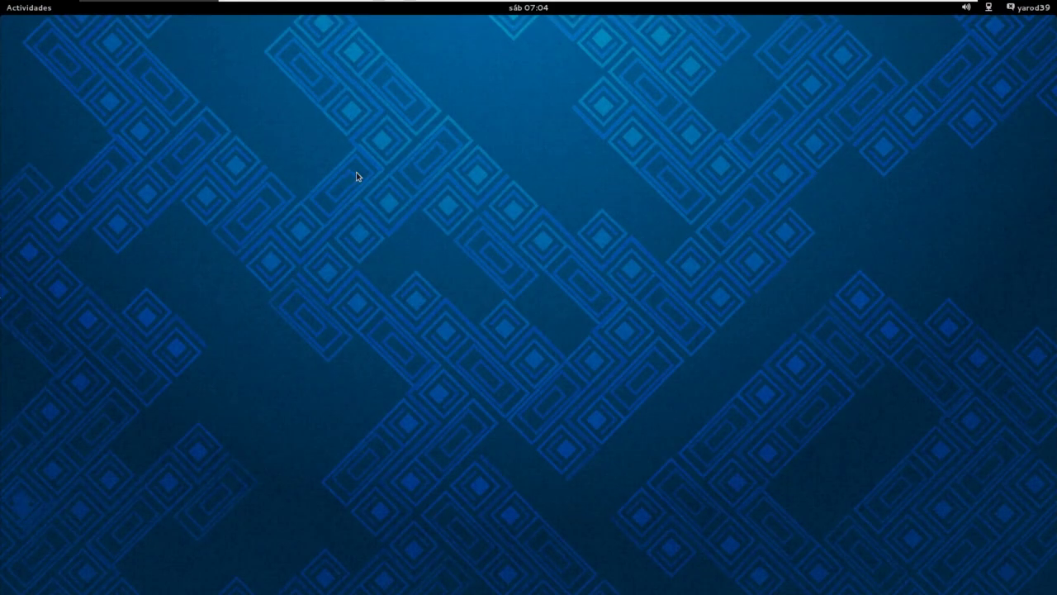
Step: Inspect the calendar and the user account options of the GNOME desktop, and close them
click(530, 10)
click(886, 45)
click(1036, 10)
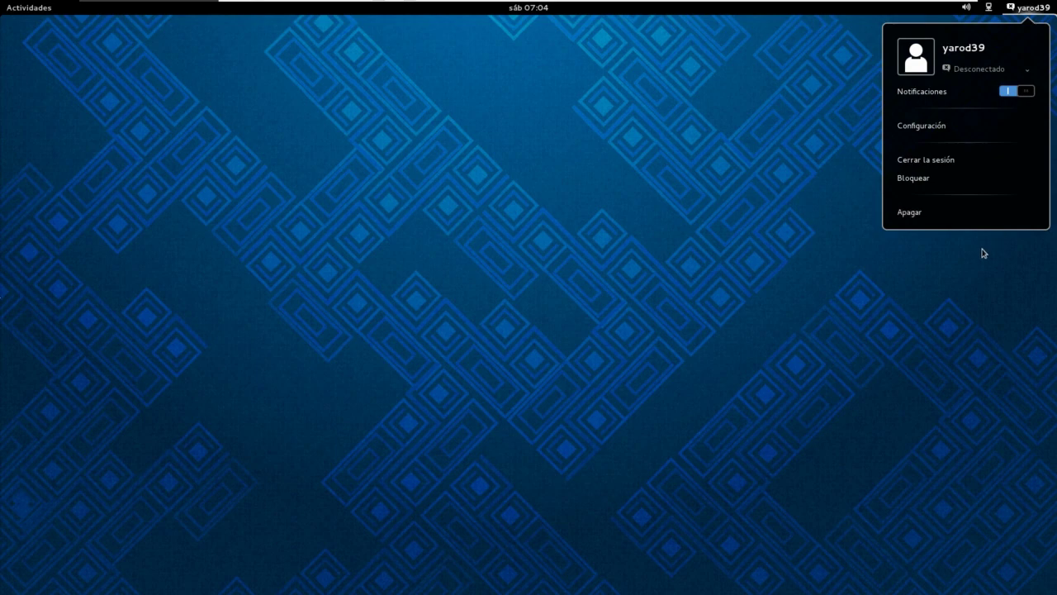
click(603, 243)
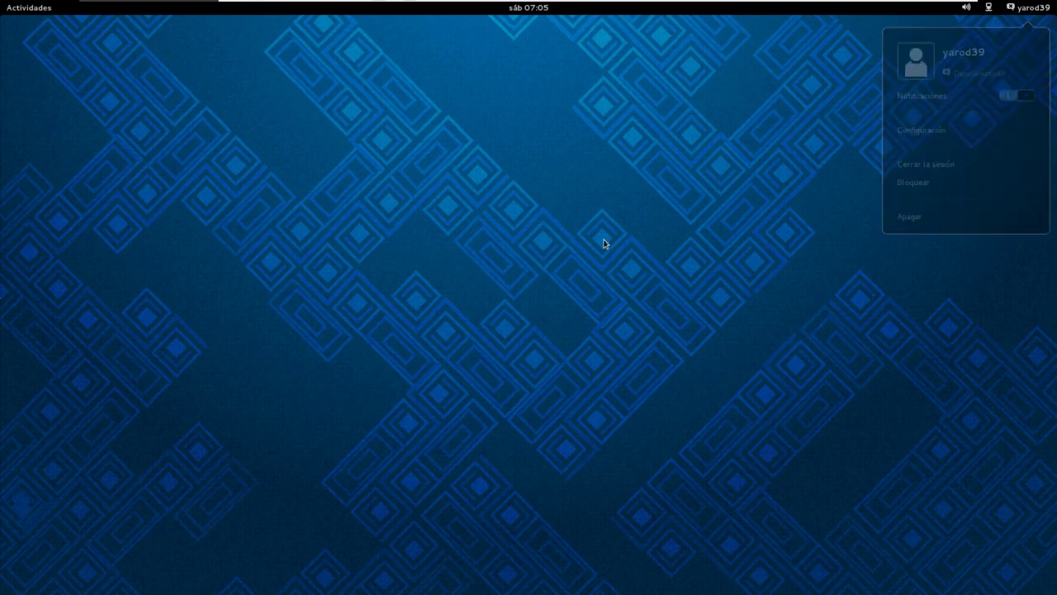
Step: Open Terminal from the frequent applications in the activities overview and enlarge its text to a comfortable reading size
click(25, 9)
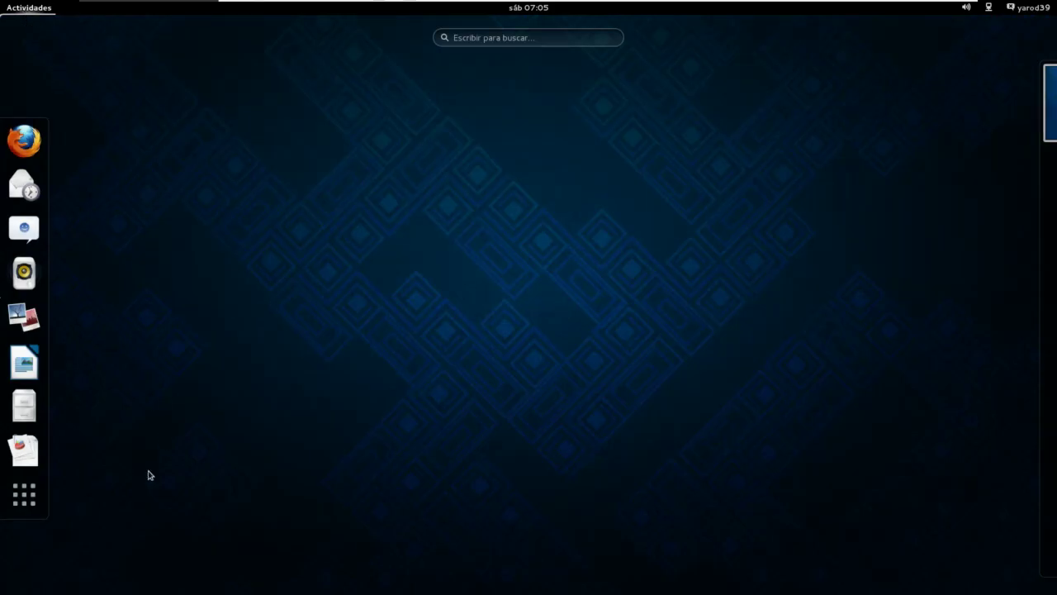
click(25, 496)
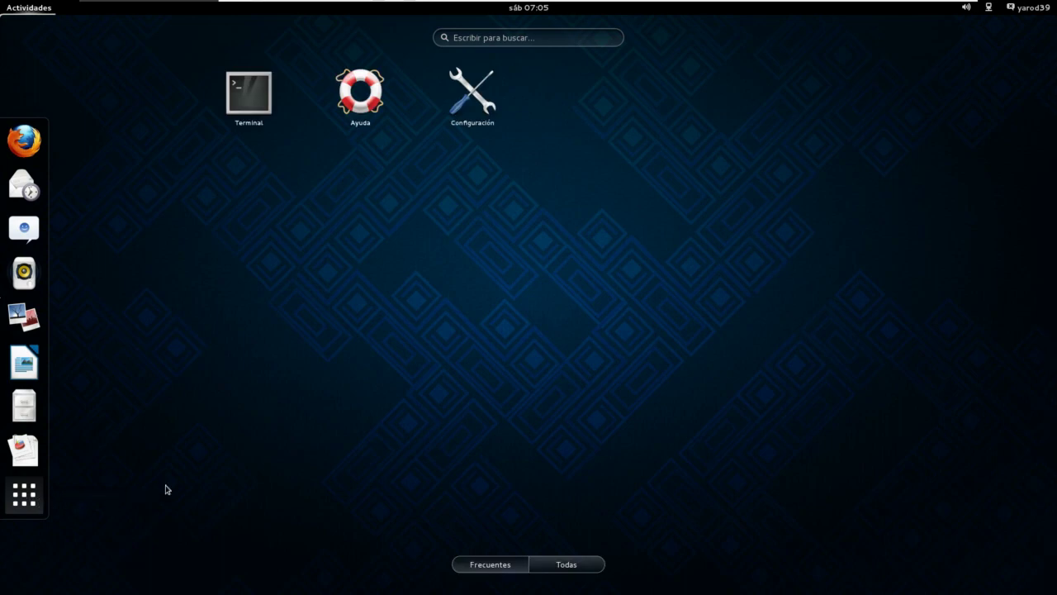
click(252, 100)
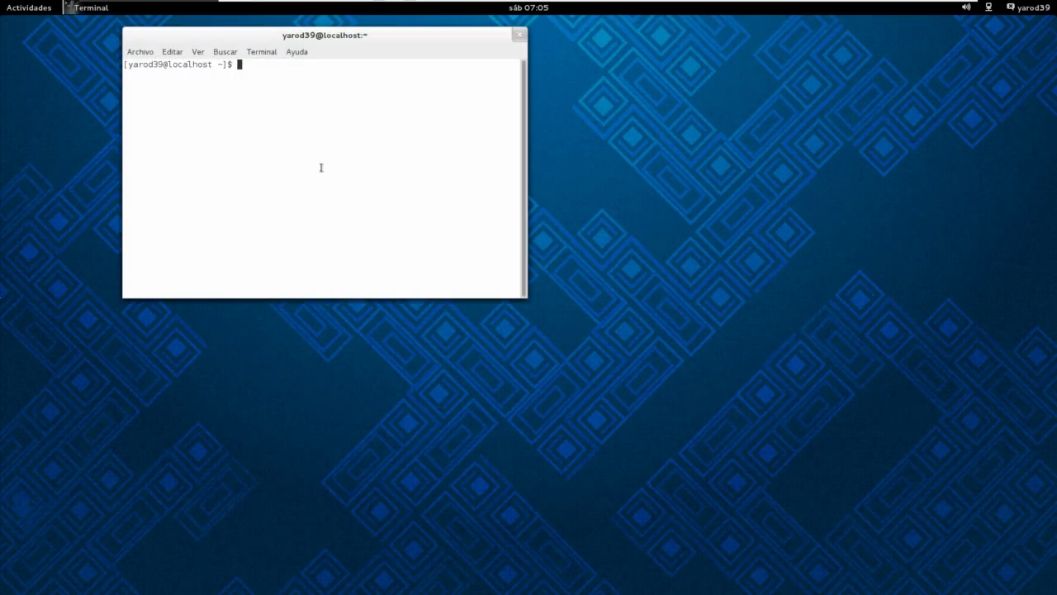
key(ctrl+plus)
key(ctrl+plus)
key(ctrl+plus)
key(ctrl+plus)
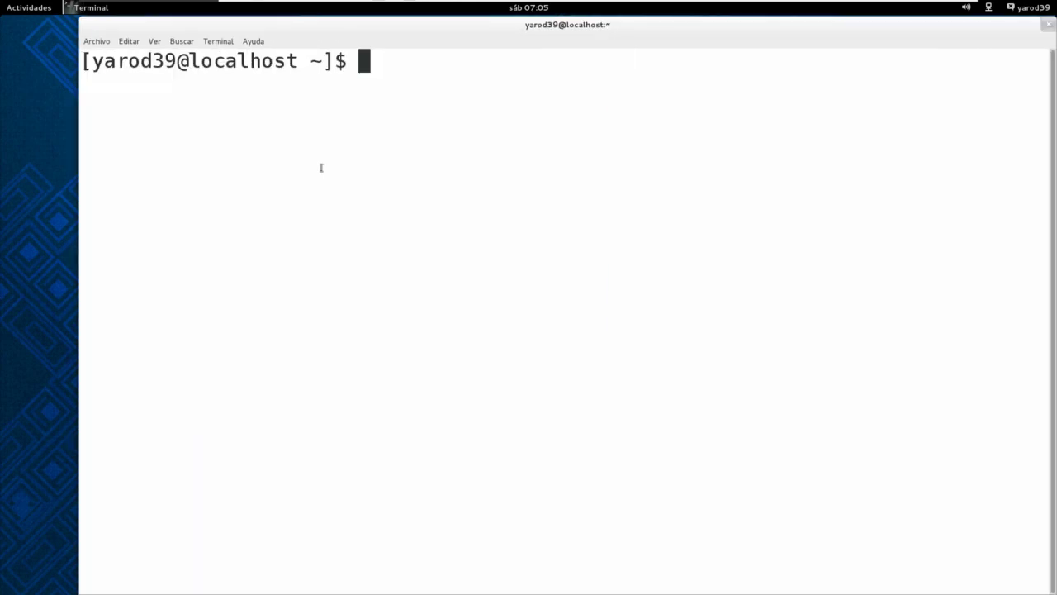
key(ctrl+minus)
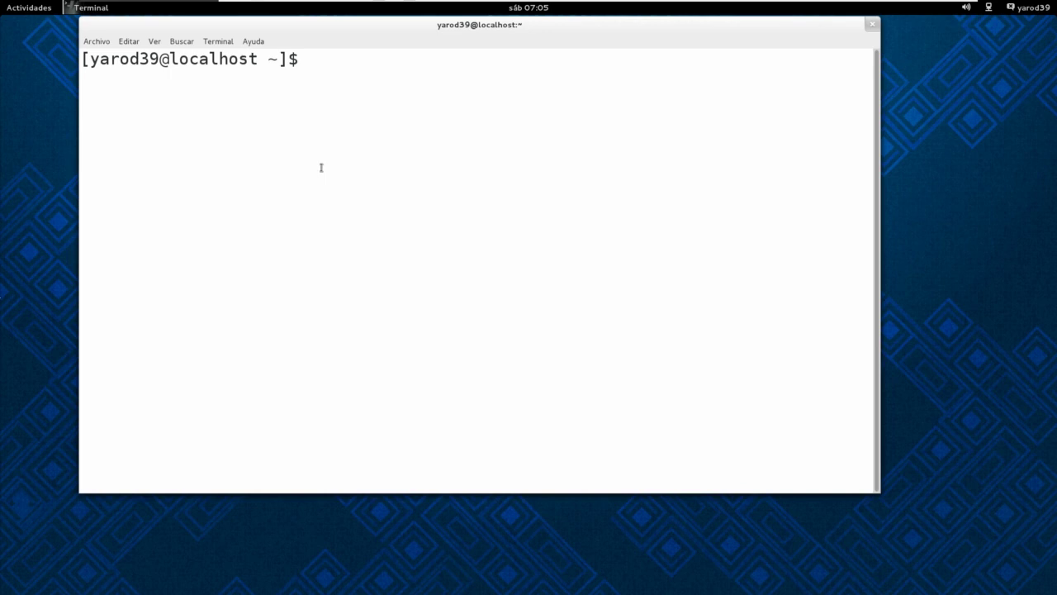
Step: Switch to the root user with su, entering the root password
text(su)
key(Return)
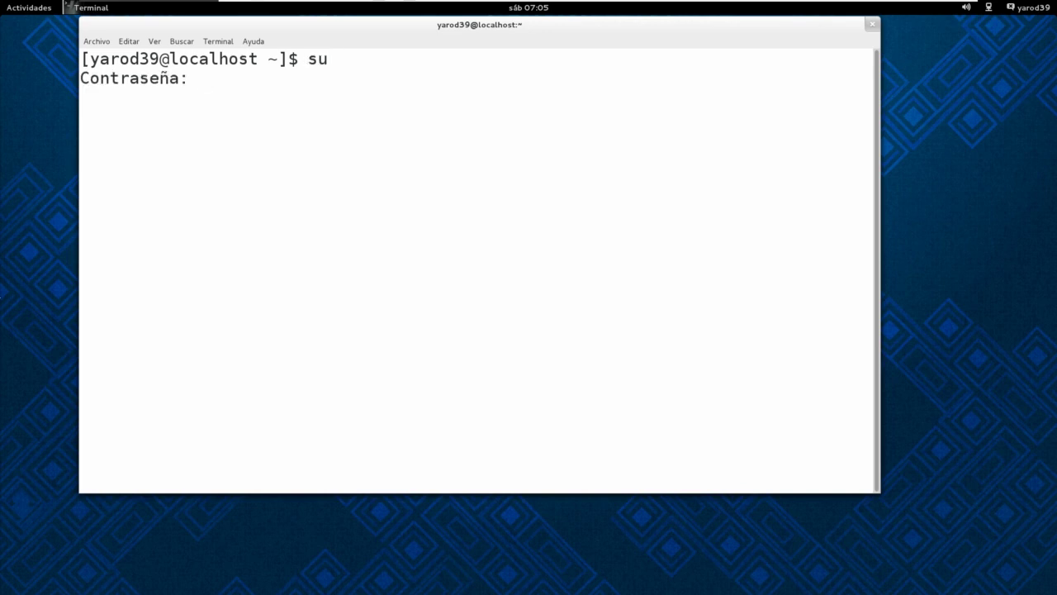
key(Return)
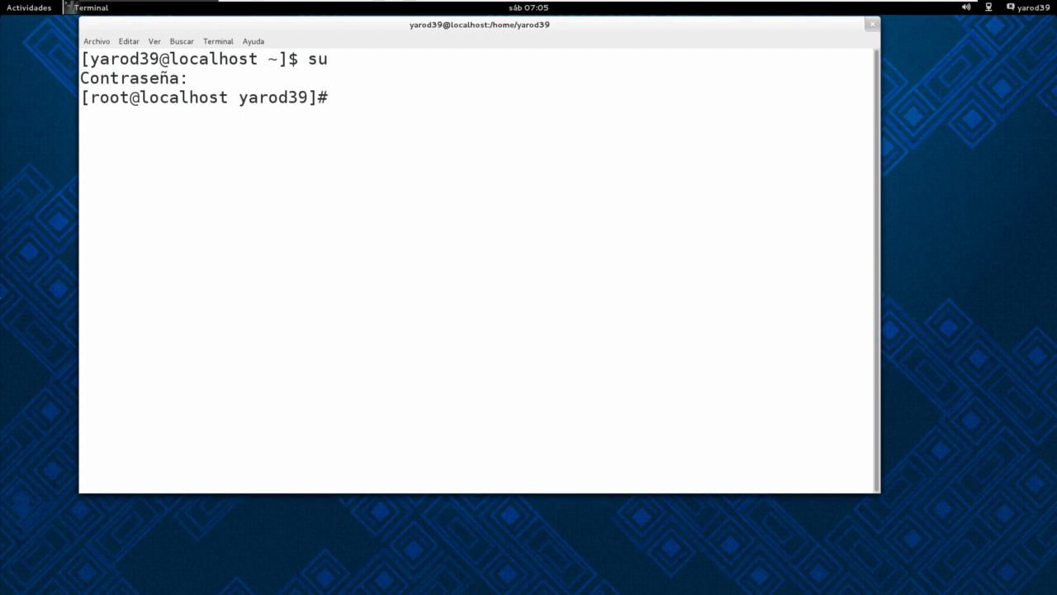
Step: Run yum install -y gnome-classic-session as root to install the GNOME classic session
text(yum install)
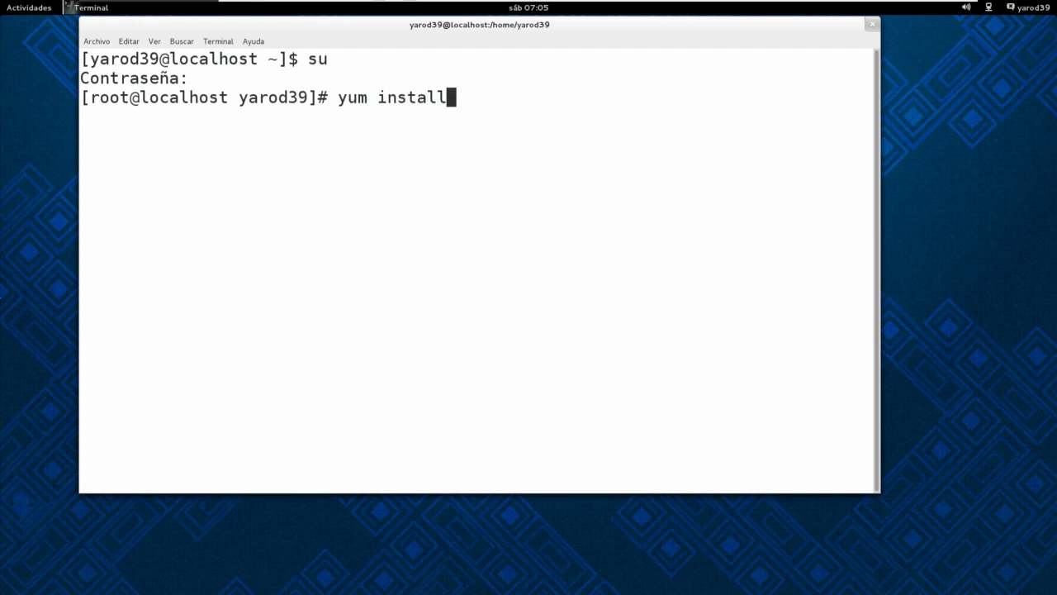
text( -y gnome-clas)
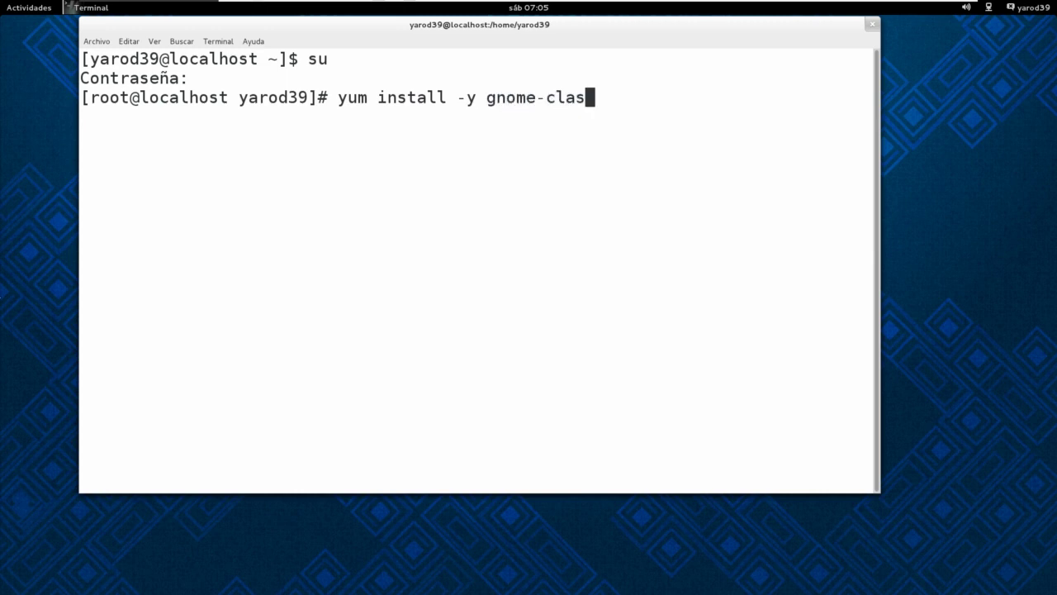
text(sic-session)
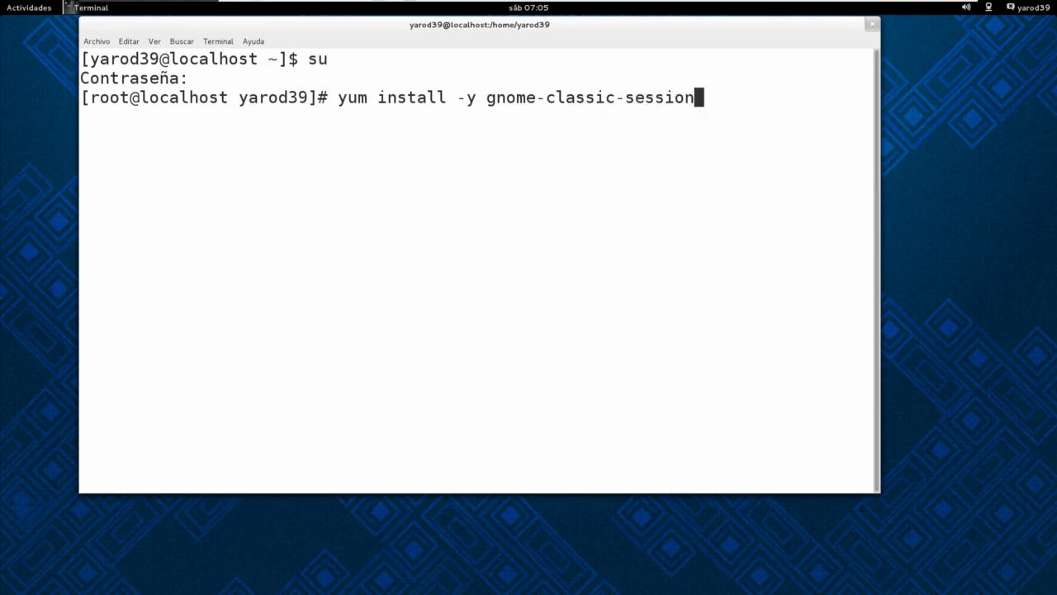
key(Return)
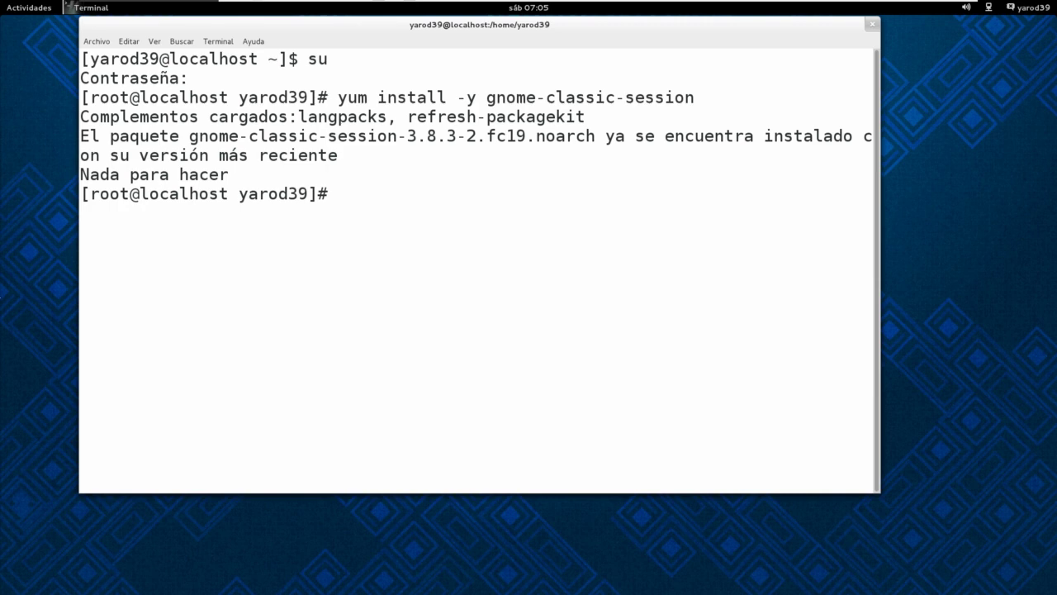
Step: Exit the root shell and the user shell to close the terminal
text(exit)
key(Return)
text(exit)
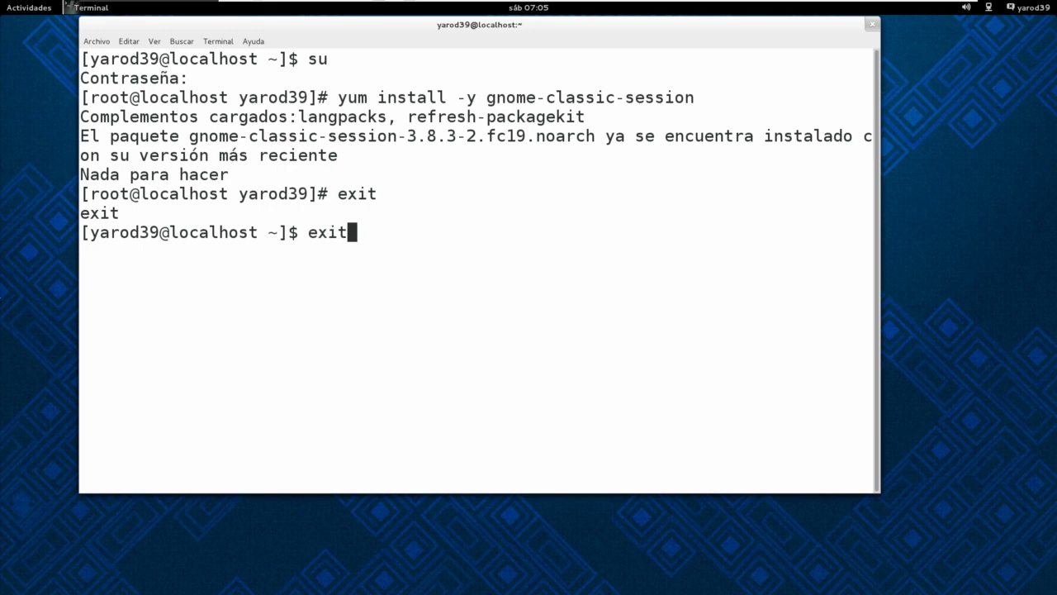
key(Return)
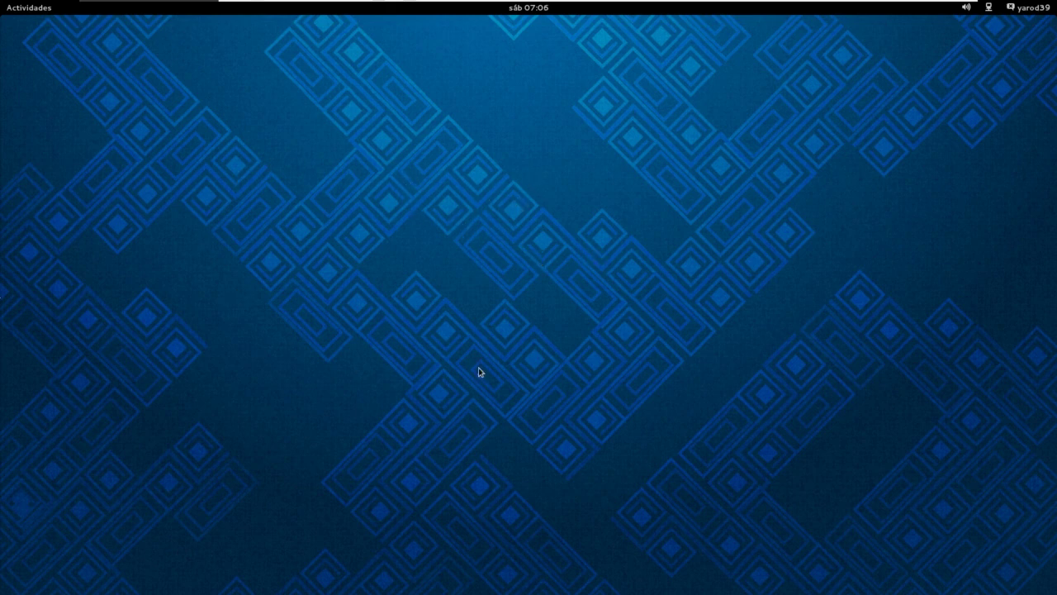
Step: View the calendar and all installed applications of the GNOME desktop, and return to the empty desktop
click(530, 10)
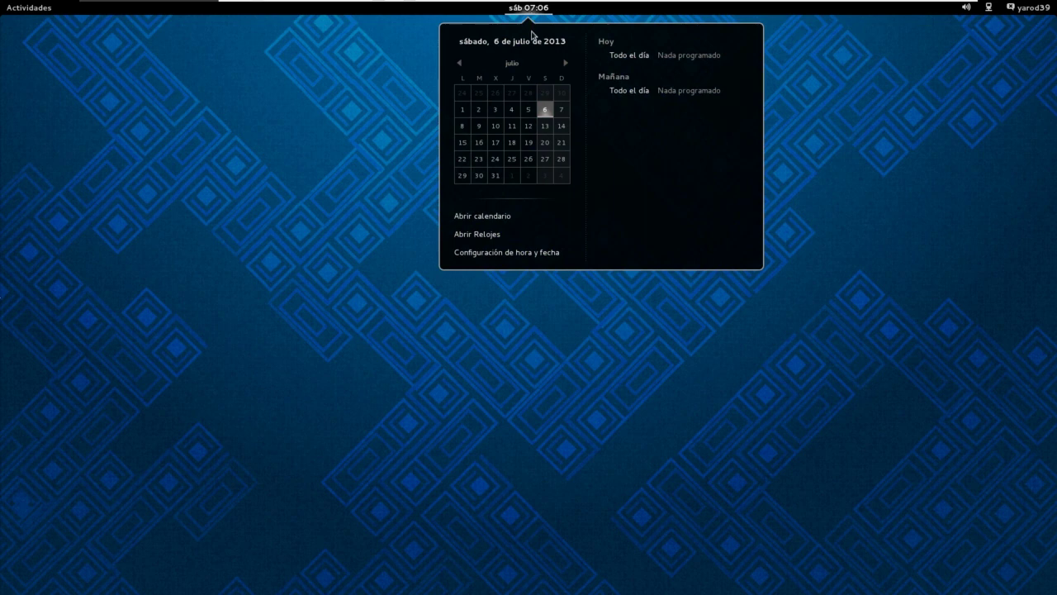
click(496, 343)
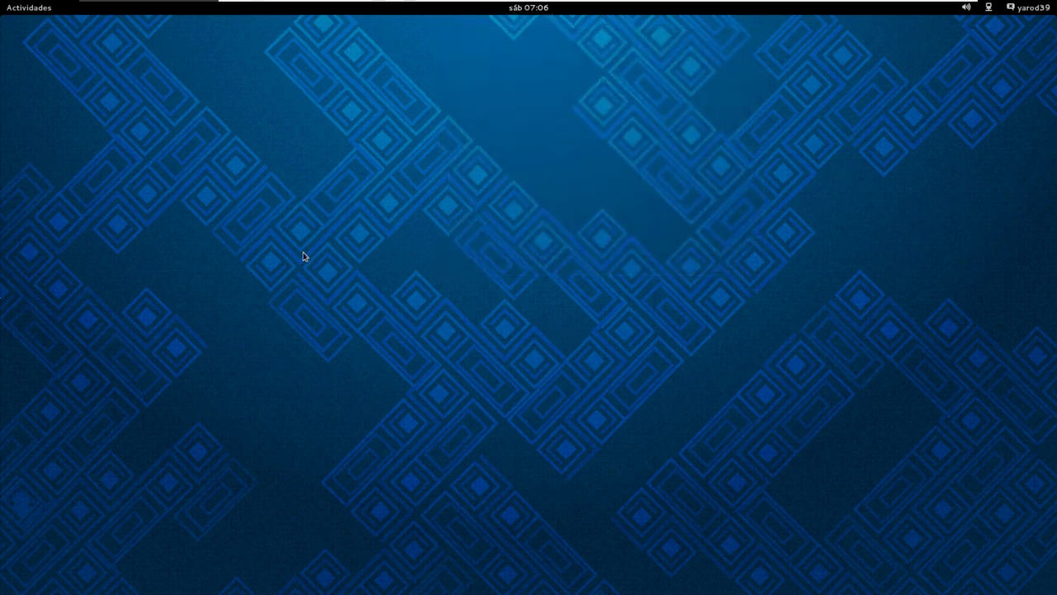
click(22, 9)
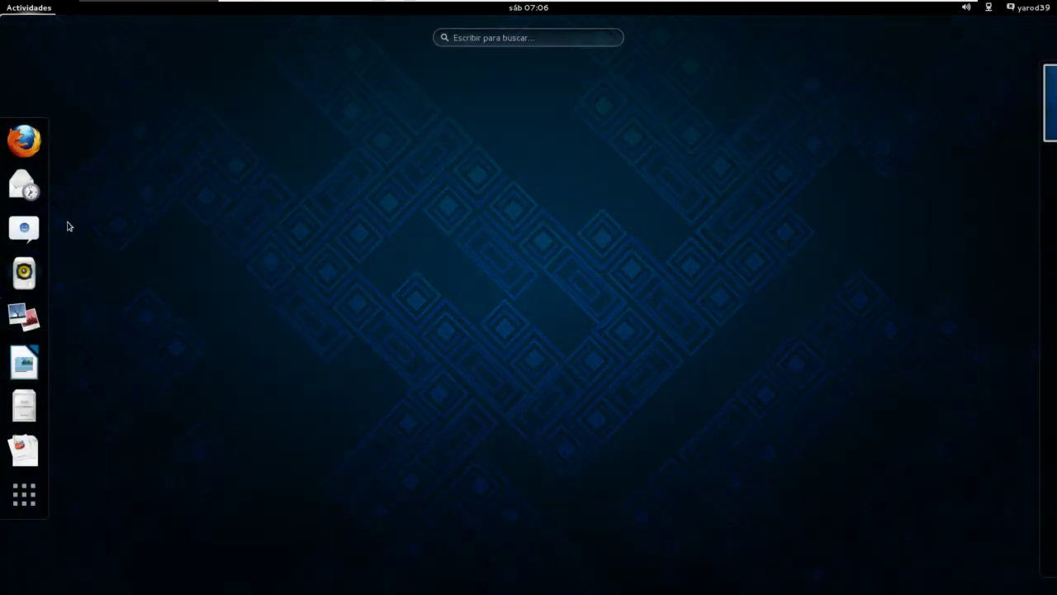
click(39, 504)
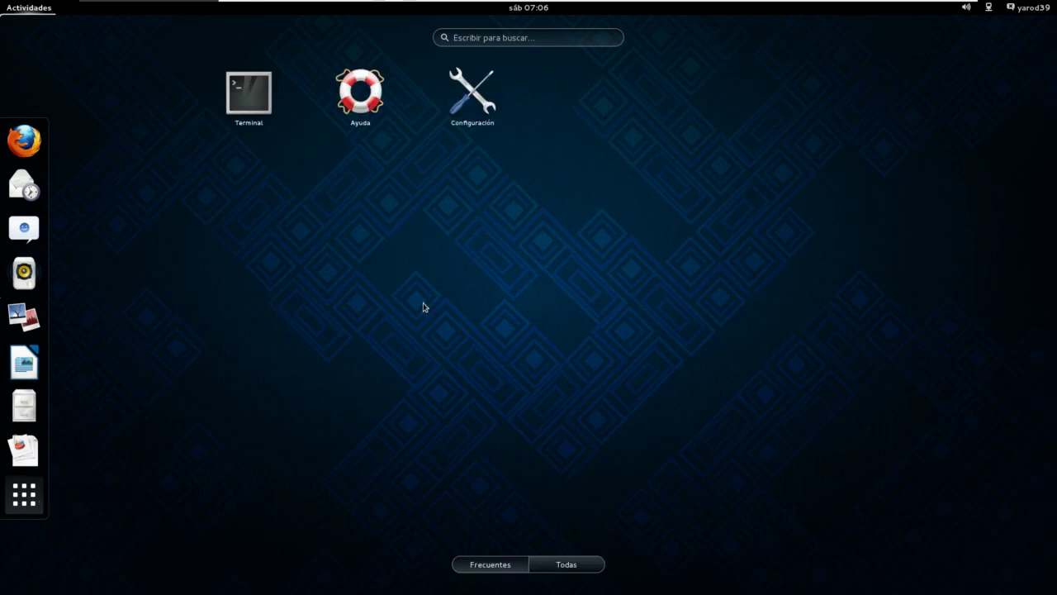
click(578, 570)
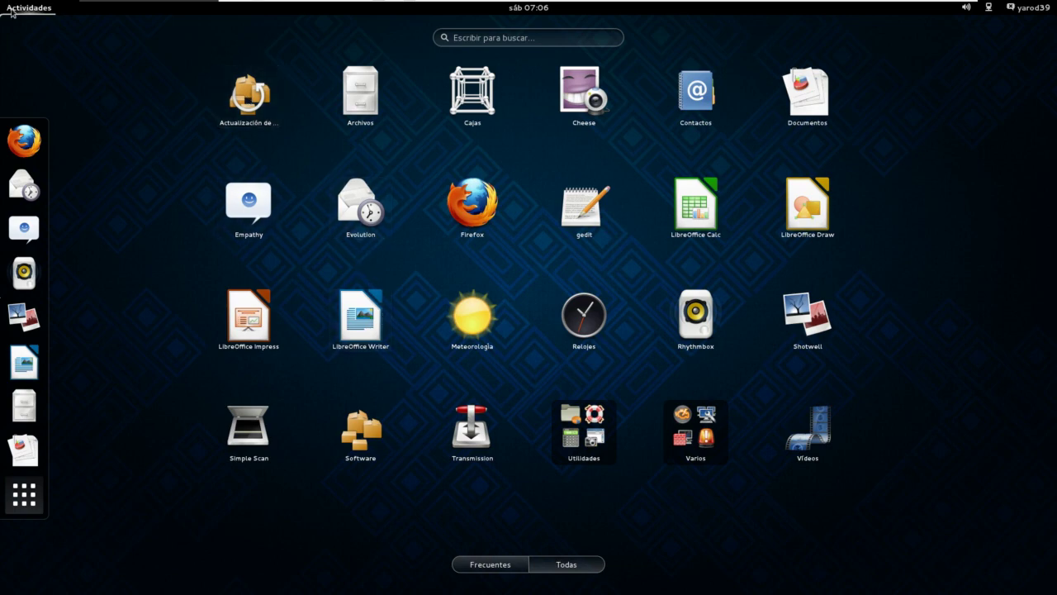
click(11, 10)
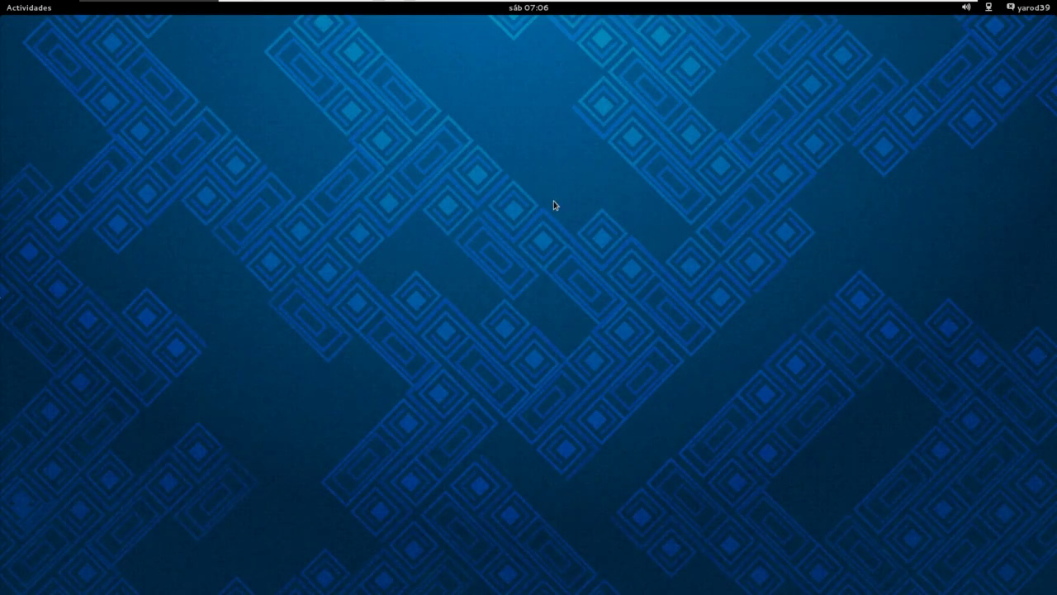
Step: Power off the Fedora 19 virtual machine, confirm it, and close the virtualization program
mouse_move(259, 4)
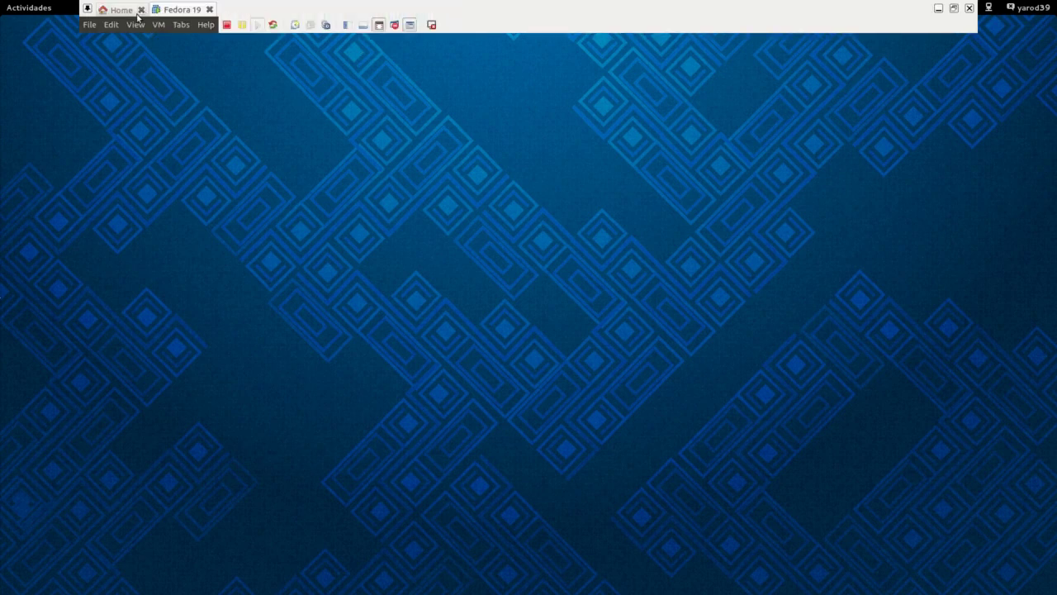
click(226, 25)
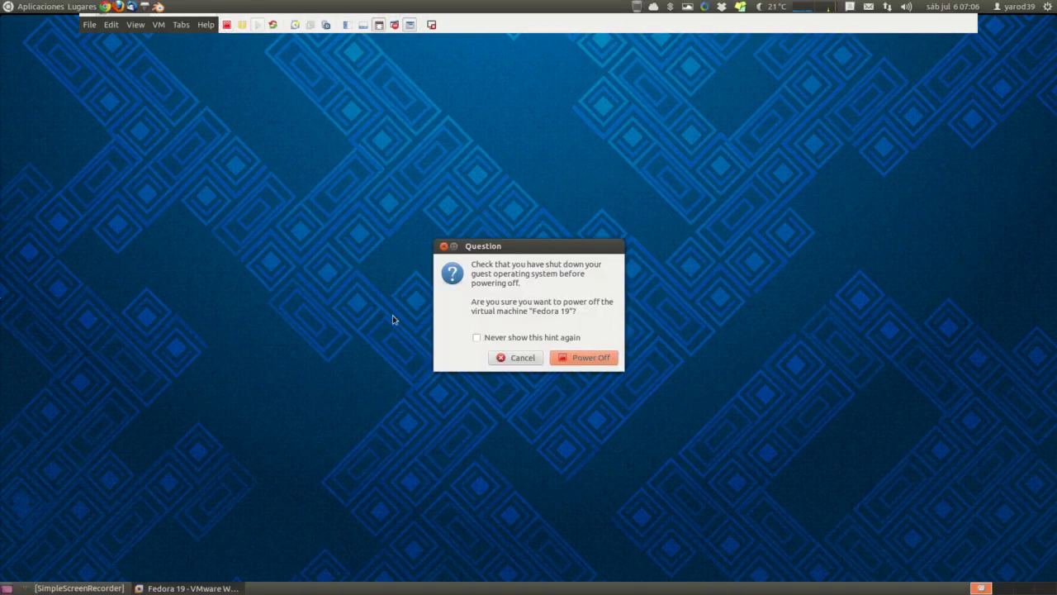
click(578, 359)
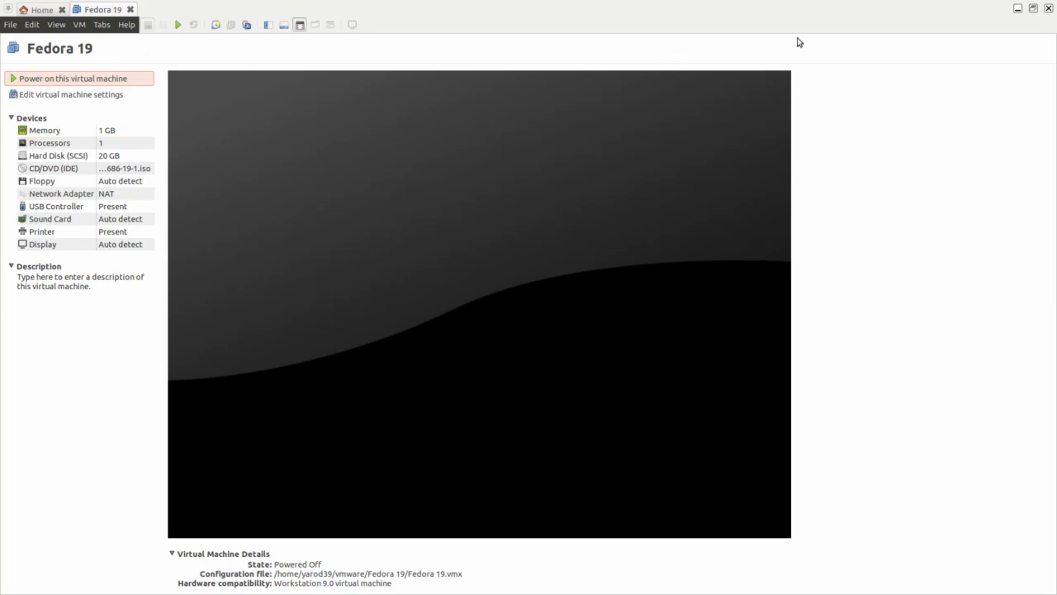
click(1048, 8)
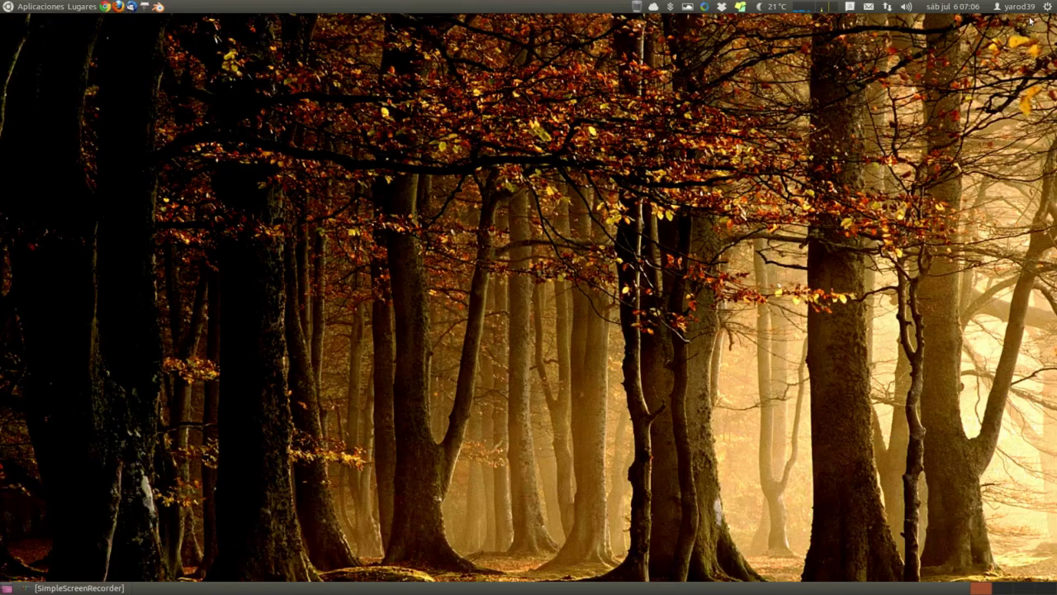